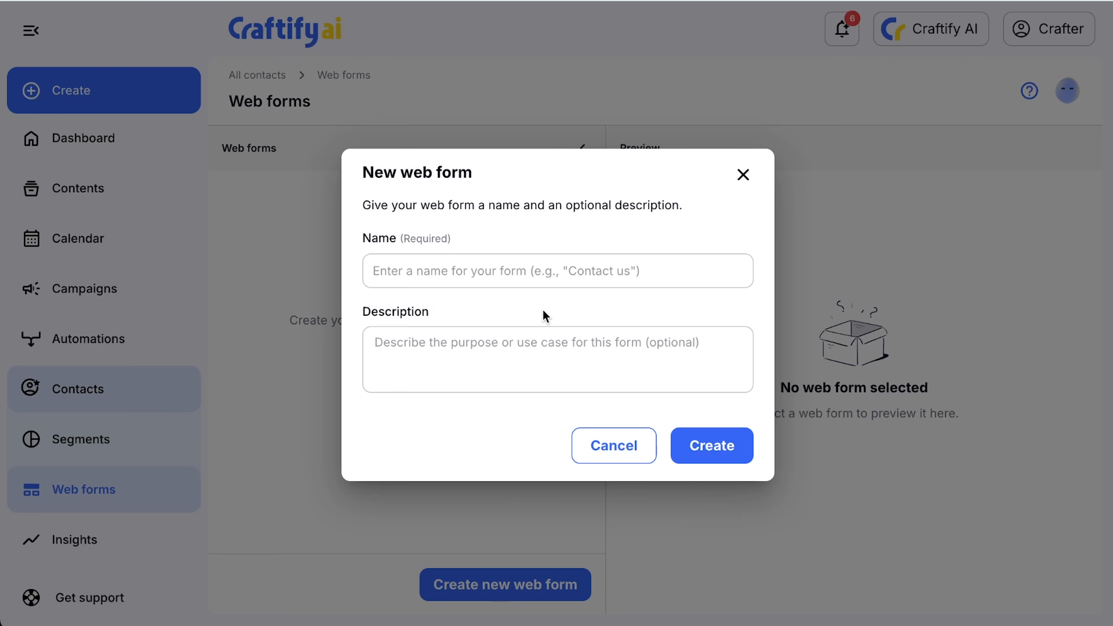
# Create a new web form named "Contact Us" without a description.
pyautogui.click(542, 275)
pyautogui.write('Contact Us')
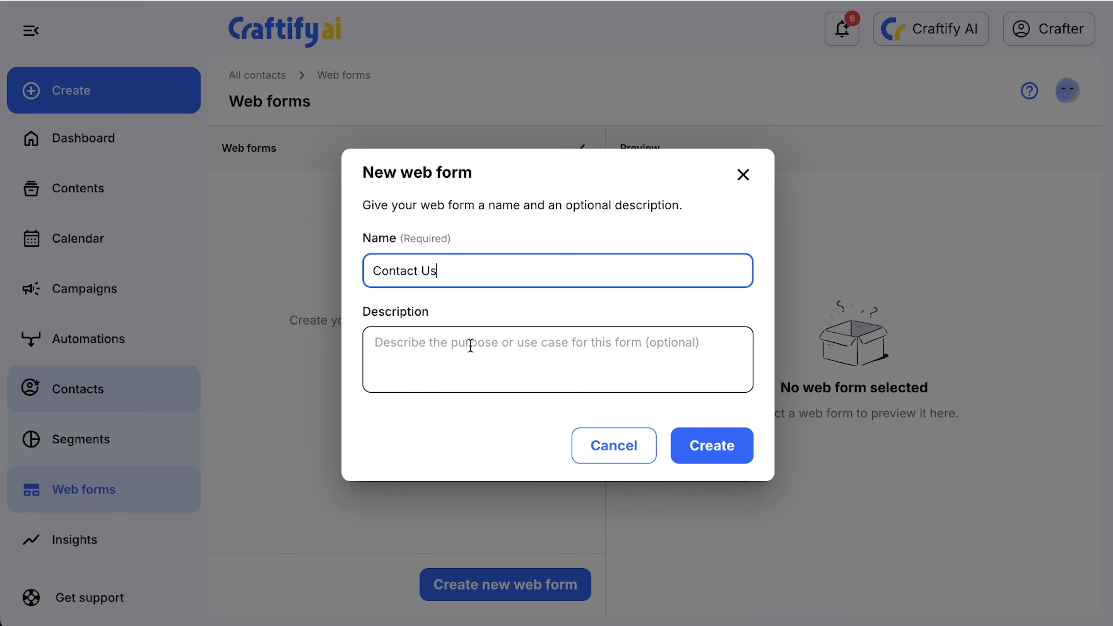
pyautogui.click(712, 449)
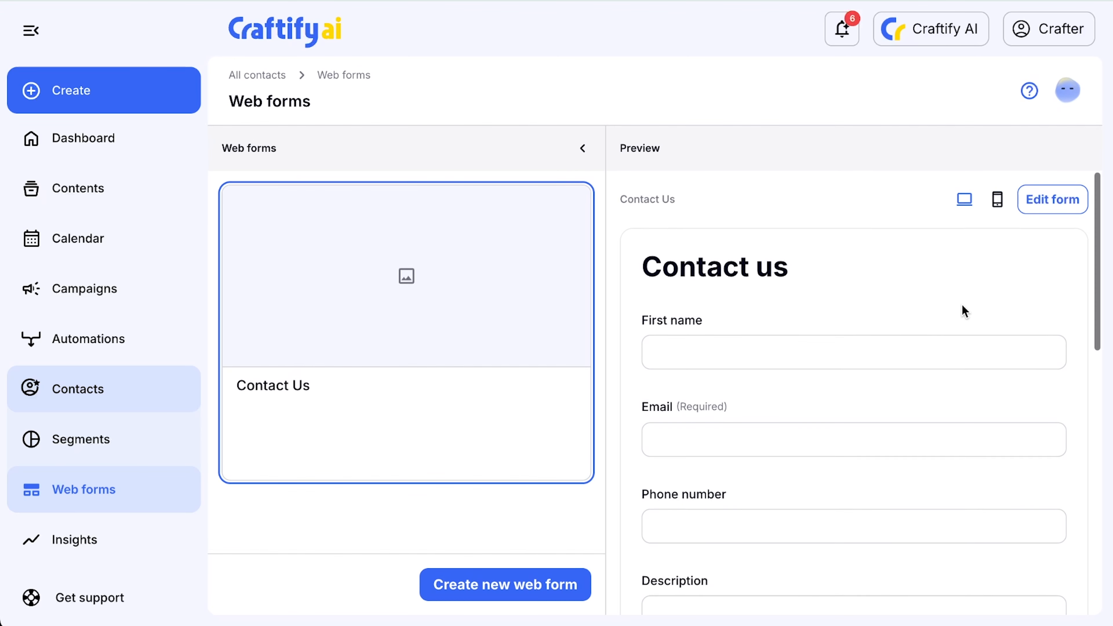
# Review the Contact Us form preview and its form settings, including the available contact types and the recipient email.
pyautogui.scroll(-3, 961, 305)
pyautogui.scroll(-2, 962, 305)
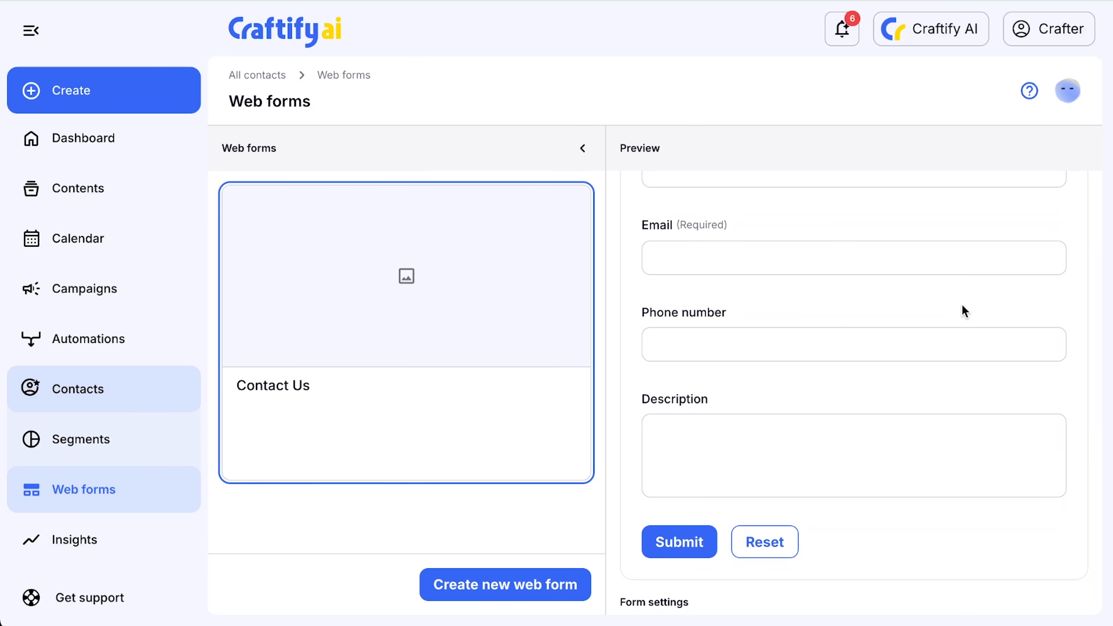
pyautogui.scroll(-7, 962, 309)
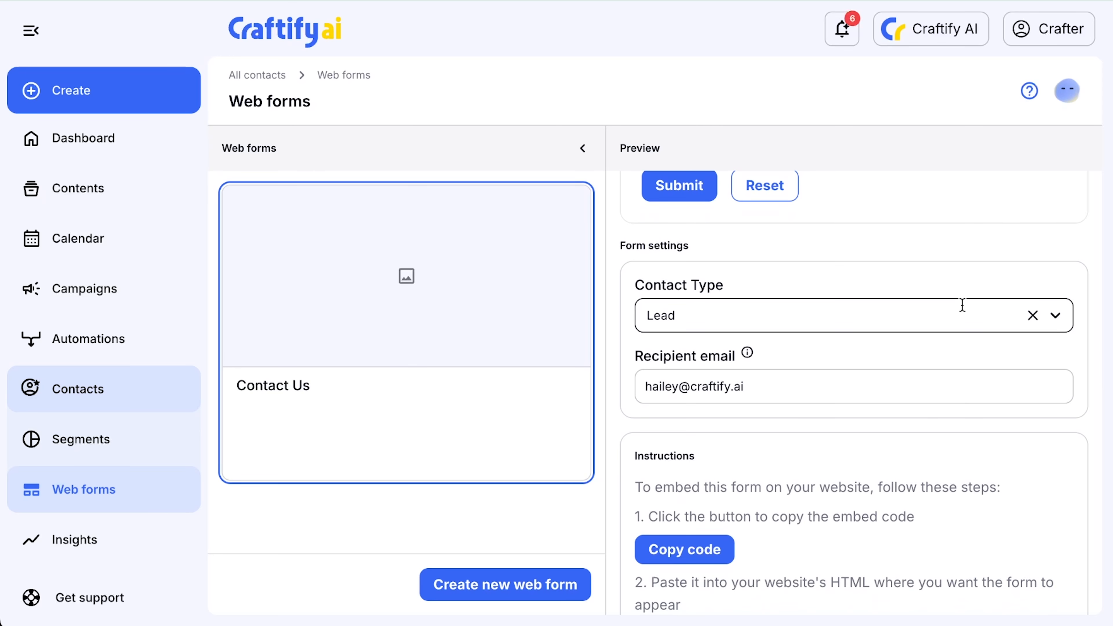
pyautogui.scroll(1, 962, 305)
pyautogui.scroll(-1, 966, 356)
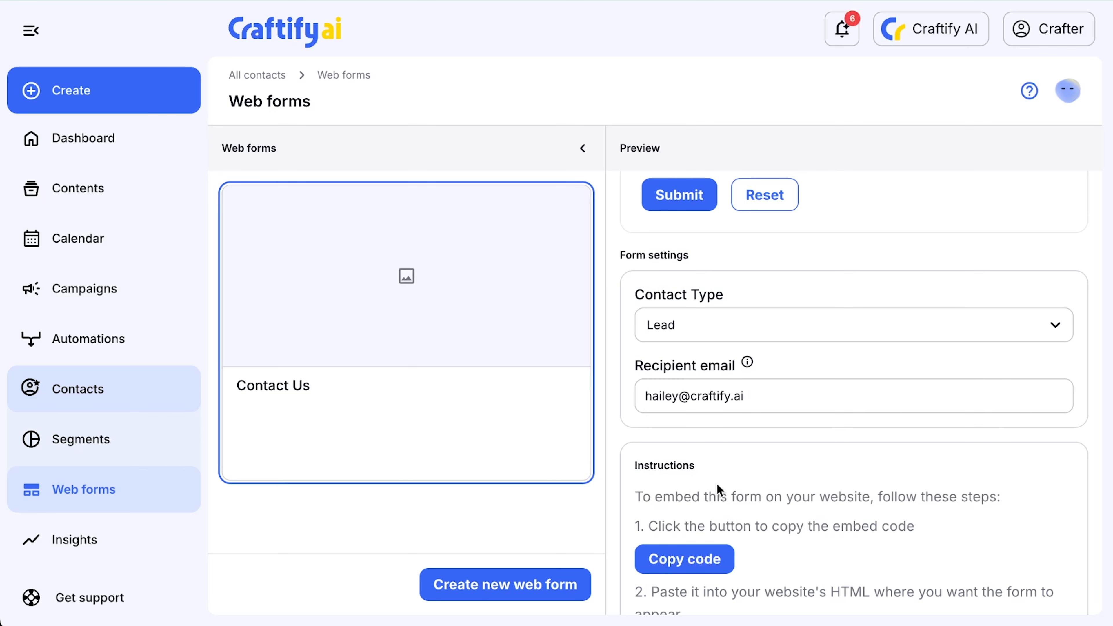
pyautogui.click(1056, 336)
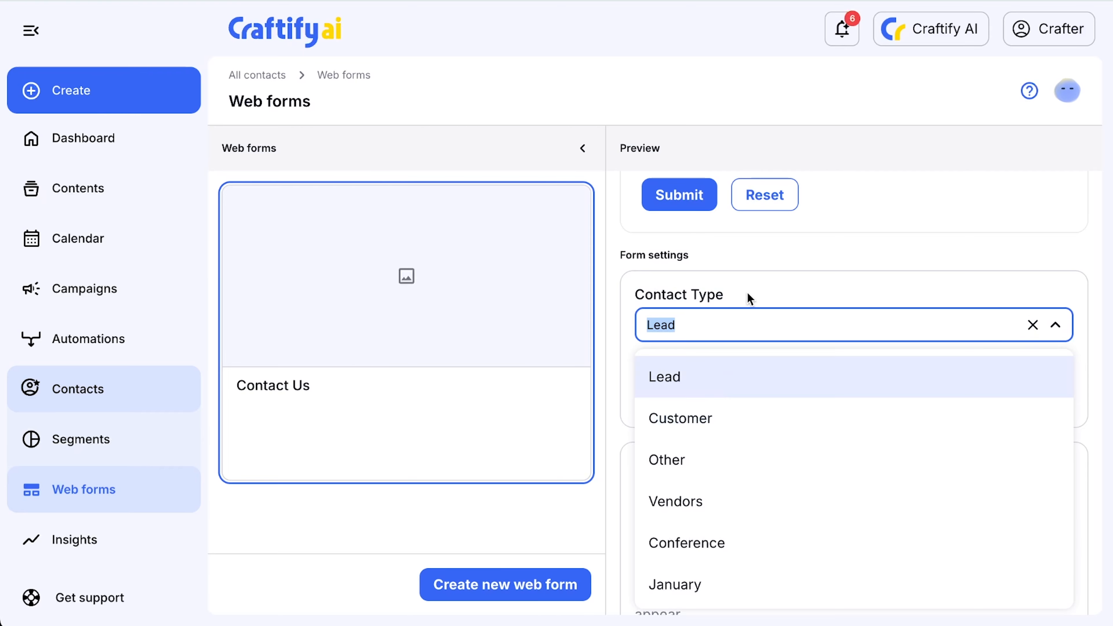
pyautogui.click(763, 283)
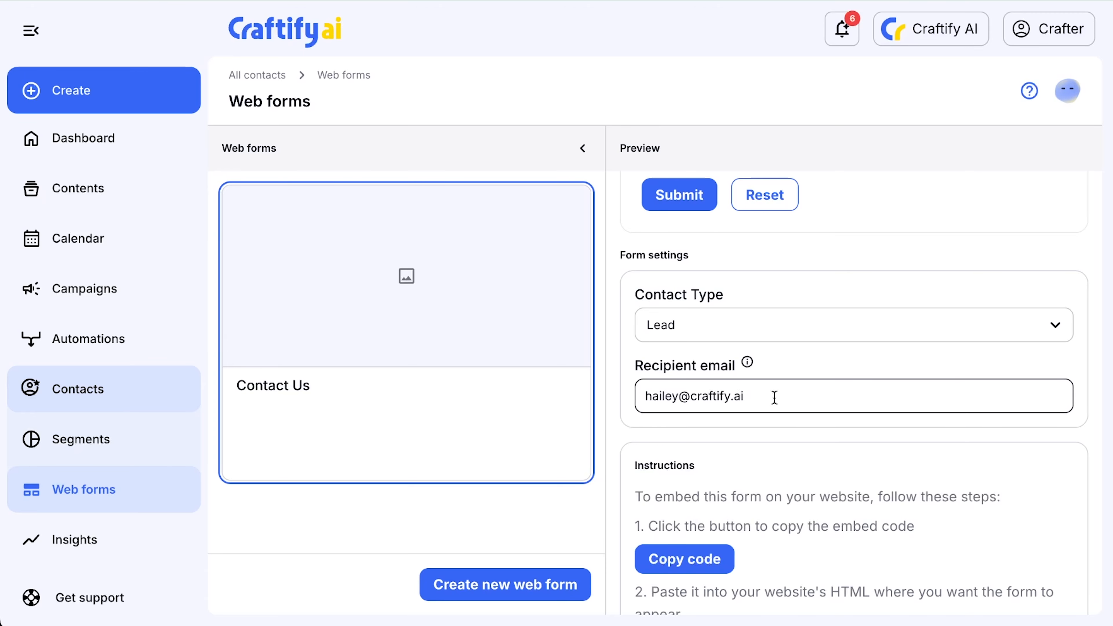
# Open the Contact Us form in the form designer and show the predefined templates.
pyautogui.scroll(10, 832, 378)
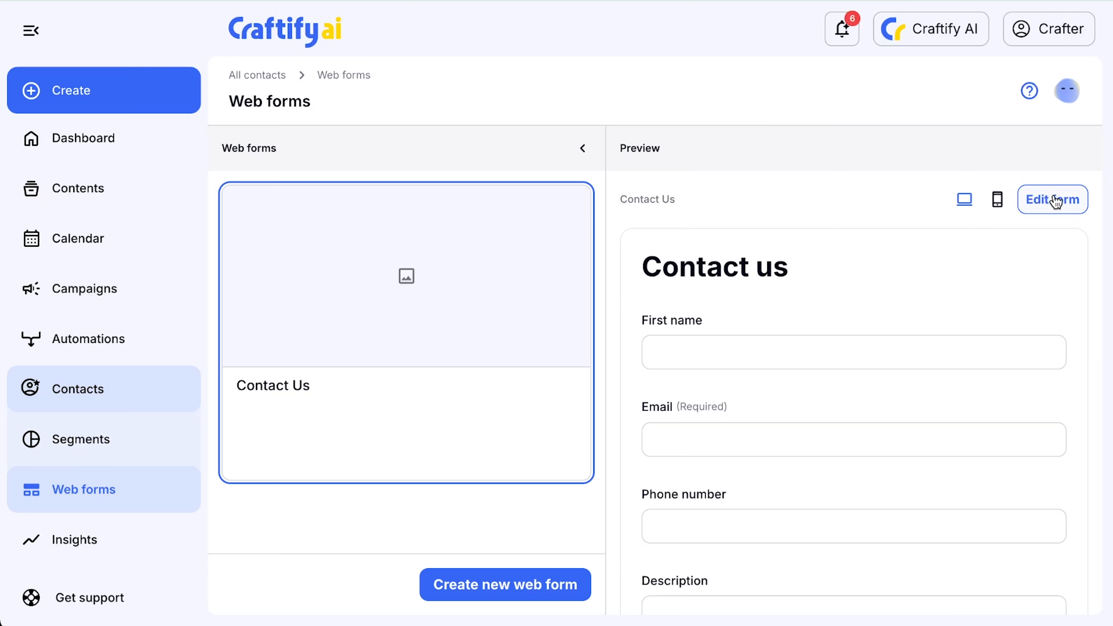
pyautogui.click(1054, 201)
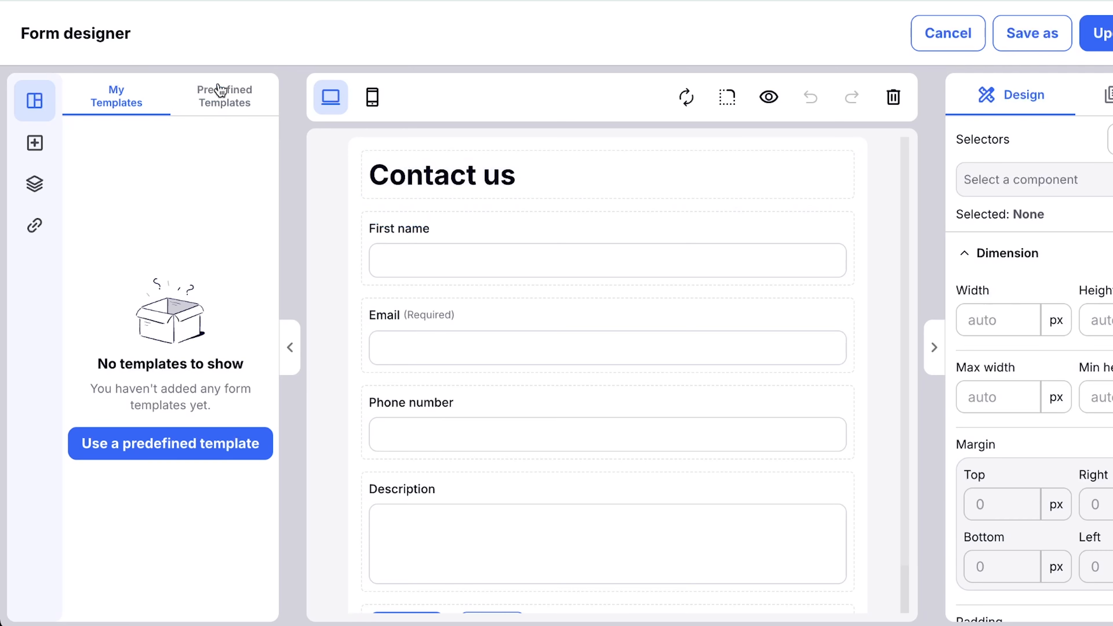
pyautogui.click(224, 111)
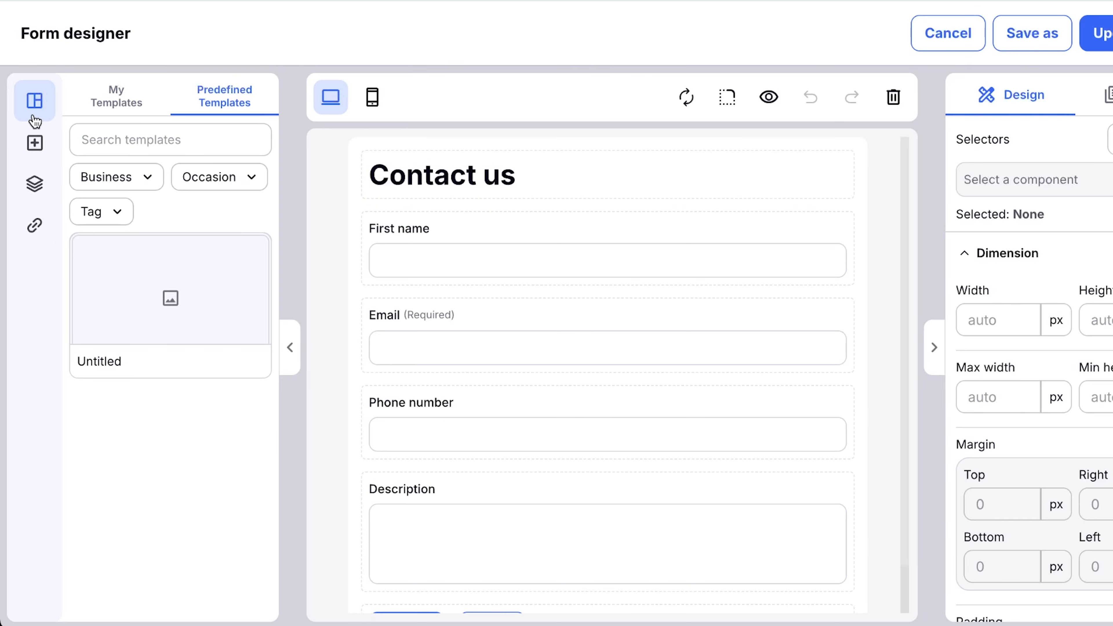
# Examine the form's existing fields and the field, choice, action and layout elements available for adding.
pyautogui.click(34, 151)
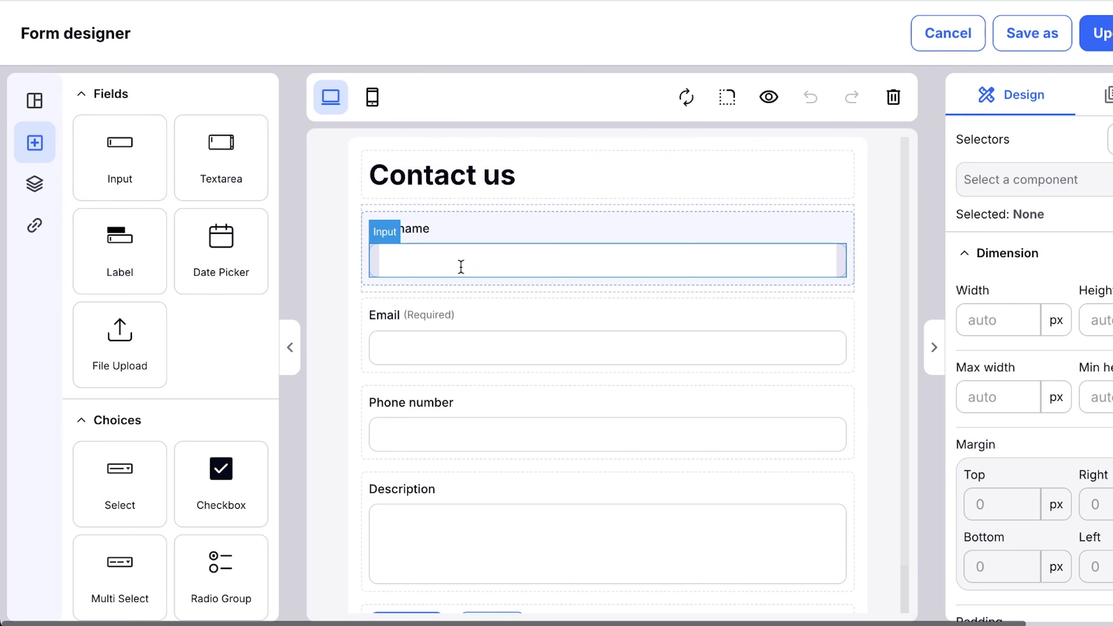
pyautogui.scroll(-1, 460, 266)
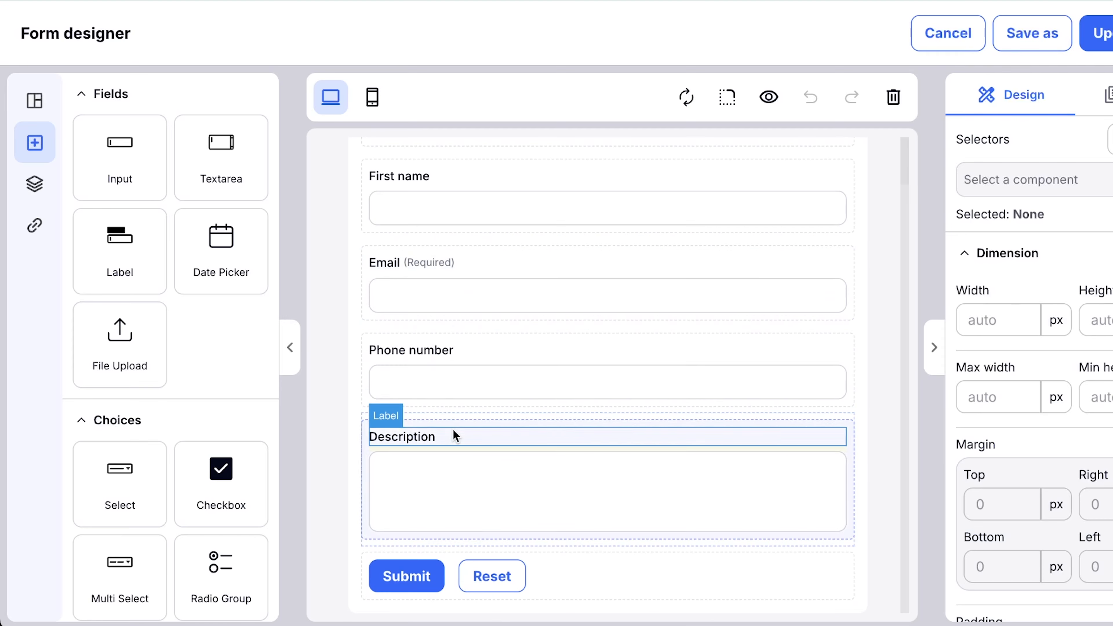
pyautogui.scroll(2, 454, 435)
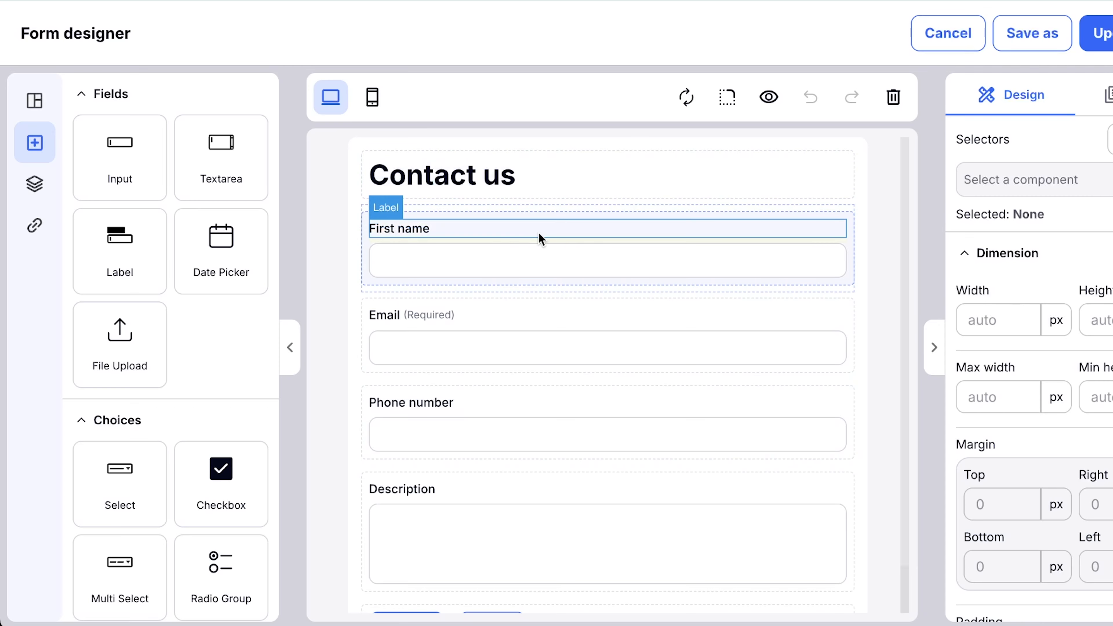
pyautogui.scroll(-1, 563, 239)
pyautogui.scroll(-1, 563, 238)
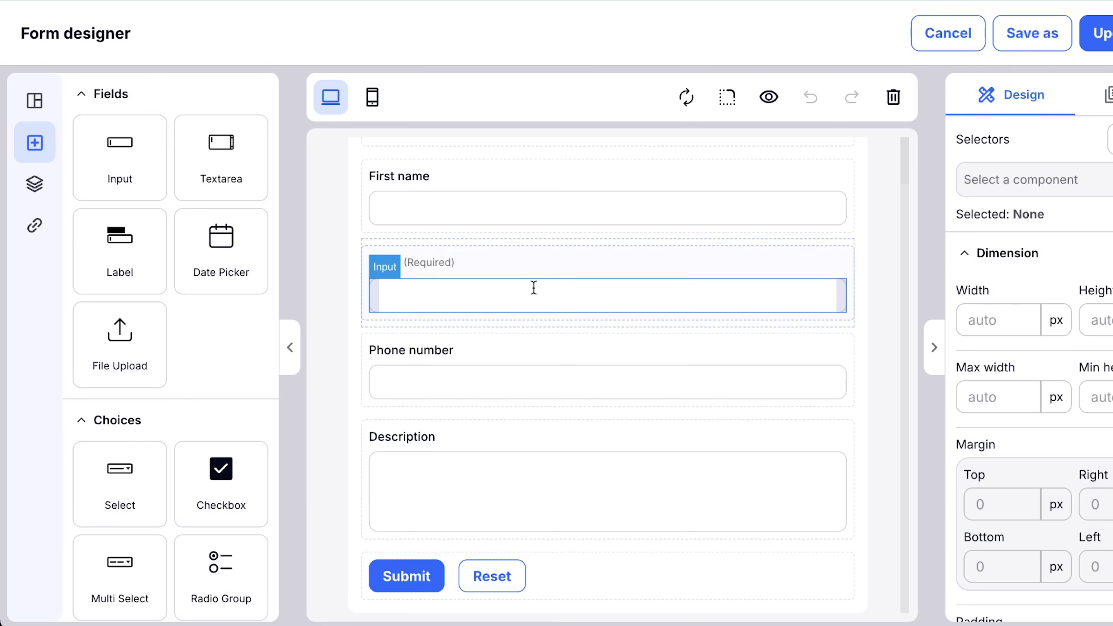
pyautogui.scroll(-1, 209, 392)
pyautogui.scroll(-4, 209, 386)
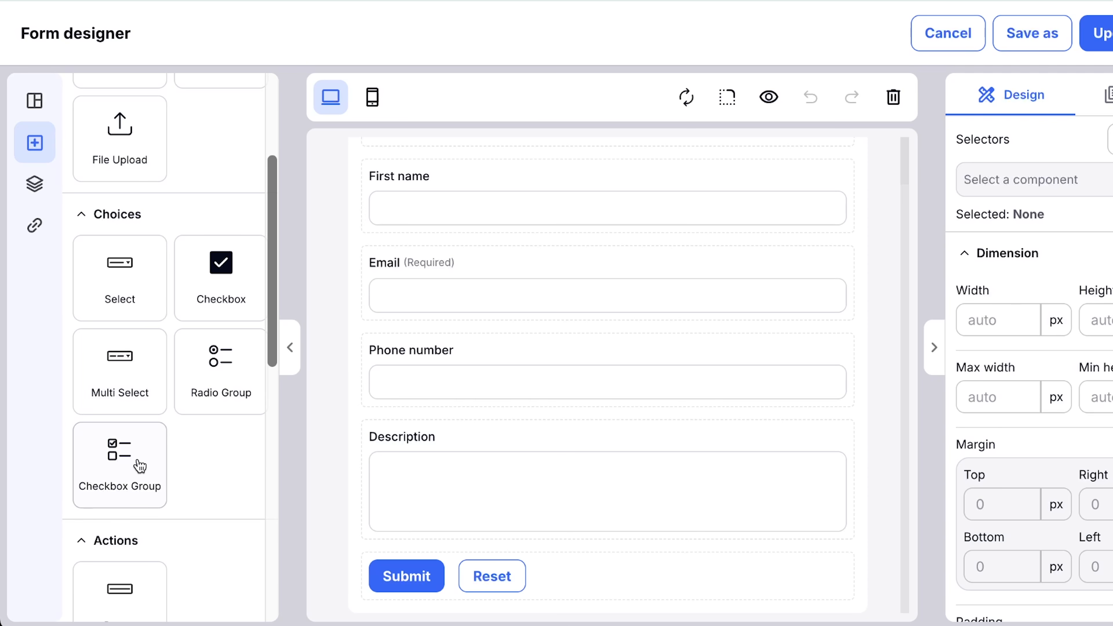
pyautogui.scroll(-3, 139, 475)
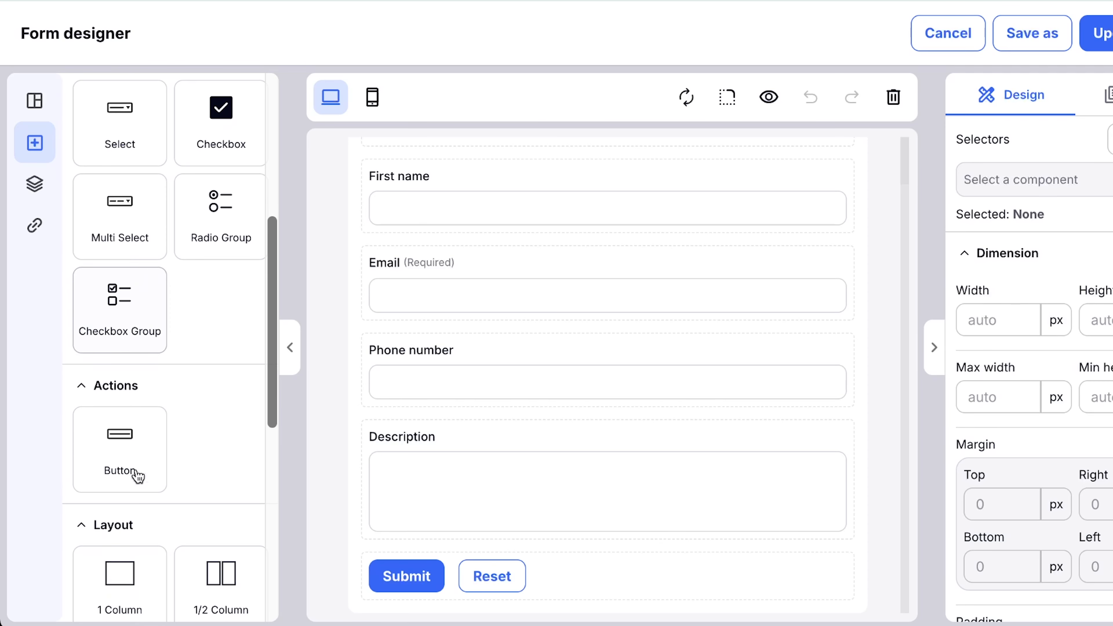
pyautogui.scroll(-5, 192, 460)
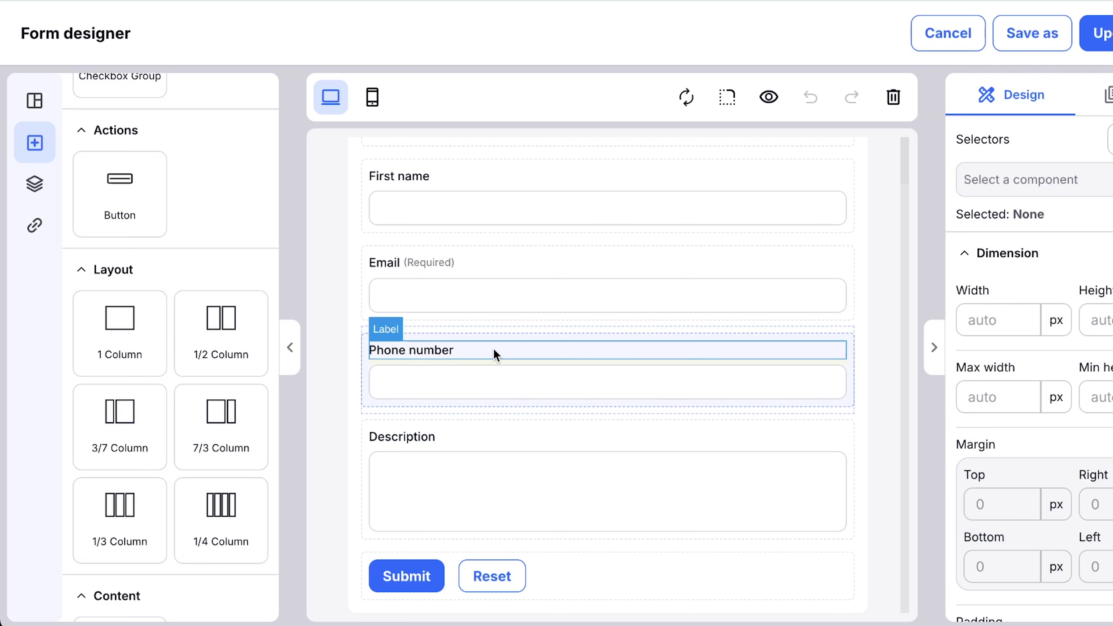
# Insert a 1/2 Column section between the Phone number and Description fields, and delete that section again.
pyautogui.moveTo(199, 349); pyautogui.dragTo(415, 419)
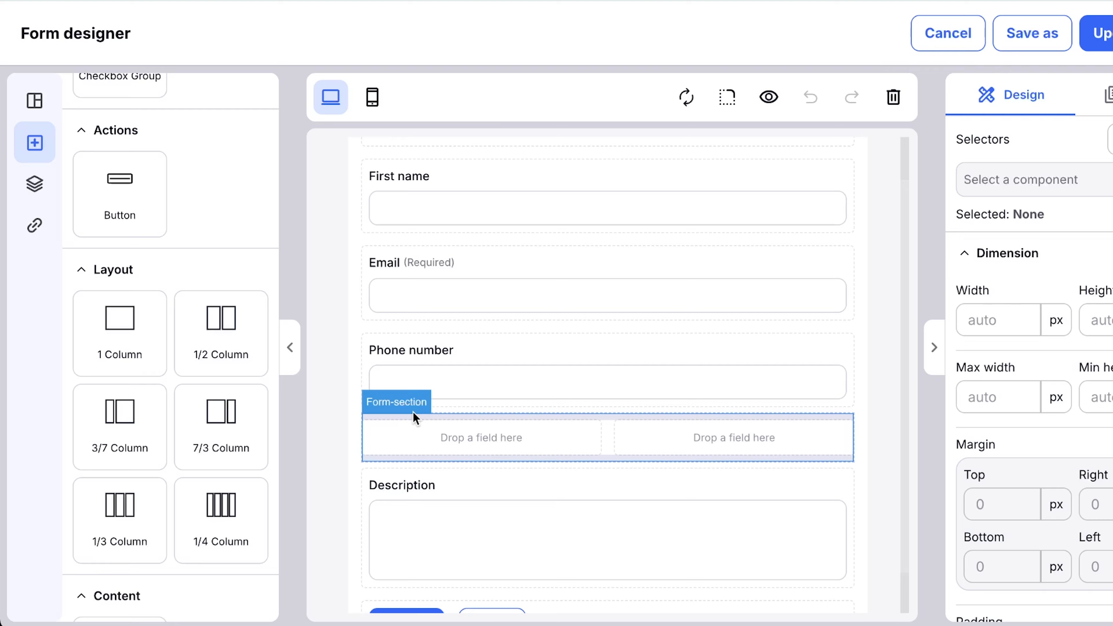
pyautogui.click(845, 421)
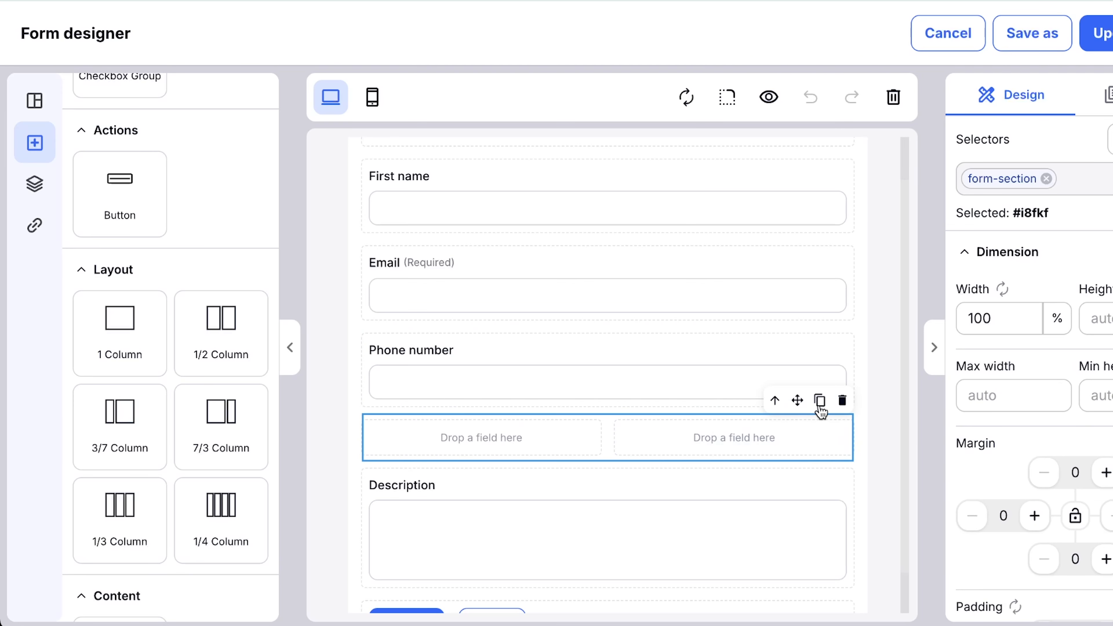
pyautogui.click(843, 401)
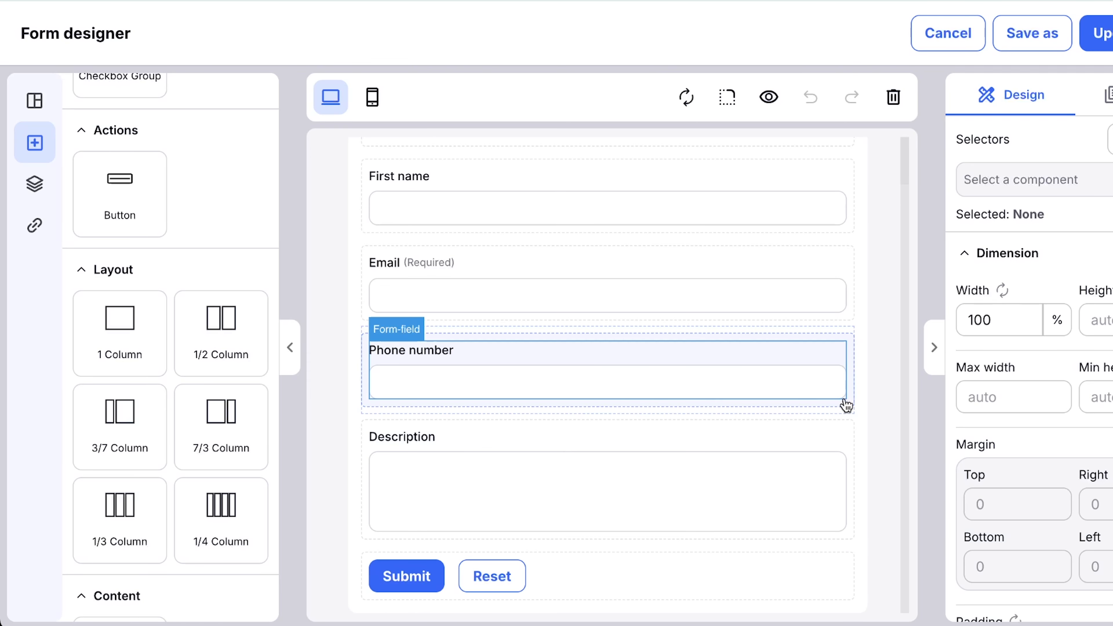
# Set the font family of the "Contact us" heading to Archivo Black.
pyautogui.scroll(1, 861, 386)
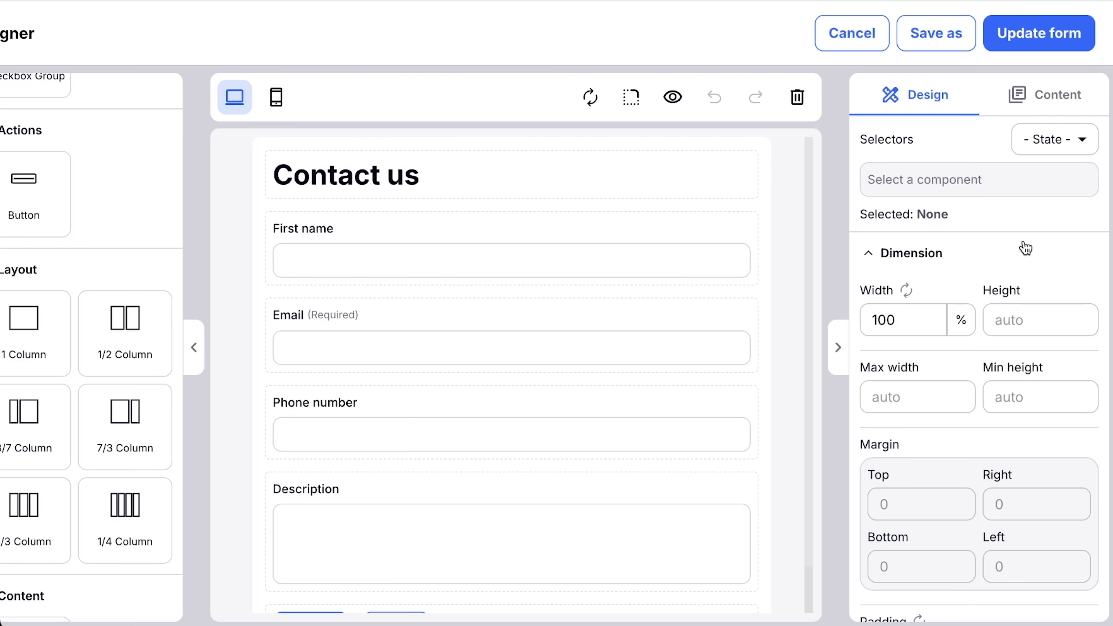
pyautogui.tripleClick(358, 173)
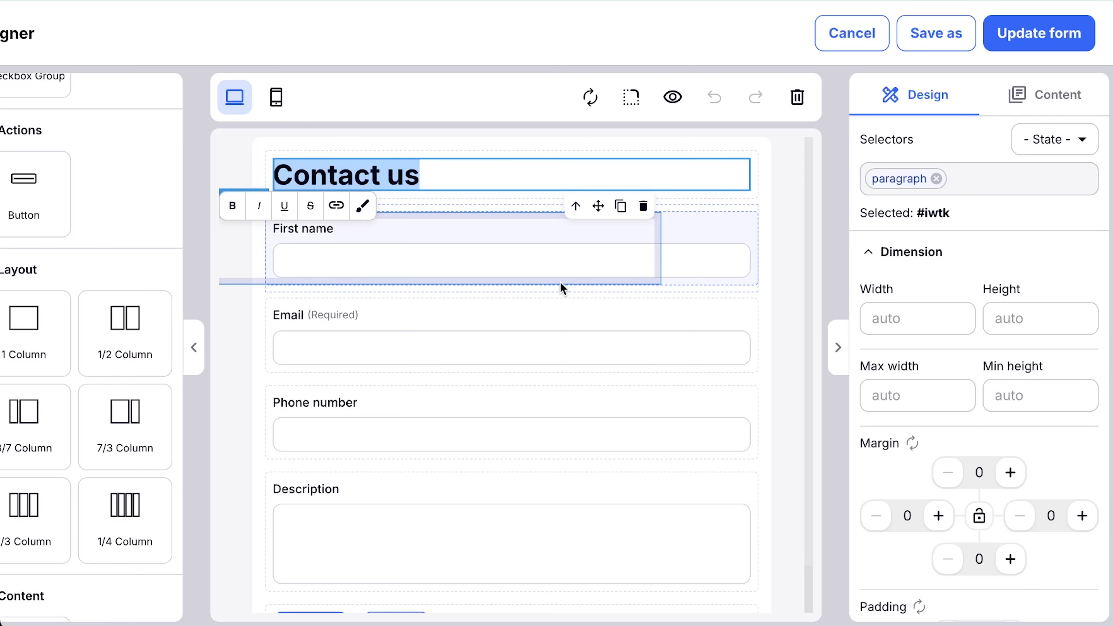
pyautogui.scroll(-3, 1010, 272)
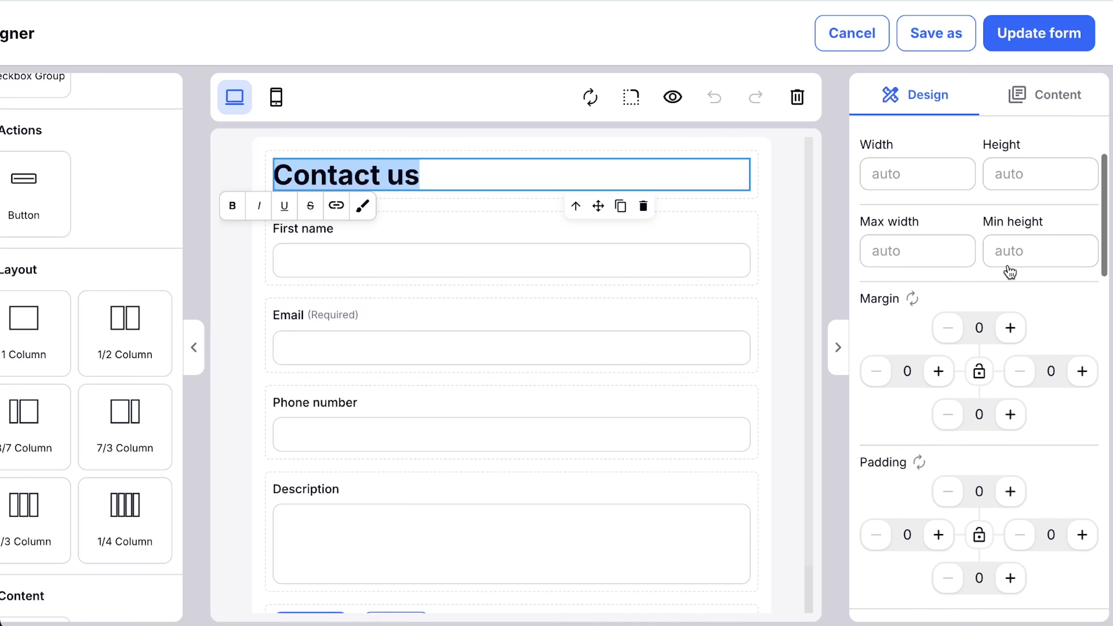
pyautogui.scroll(-6, 1010, 272)
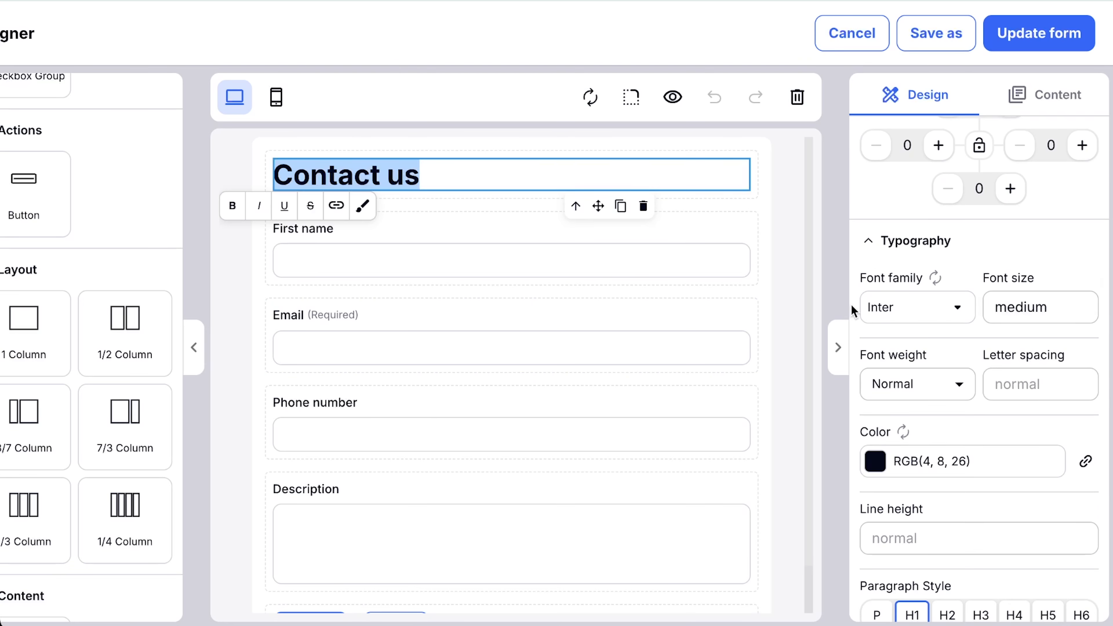
pyautogui.click(958, 306)
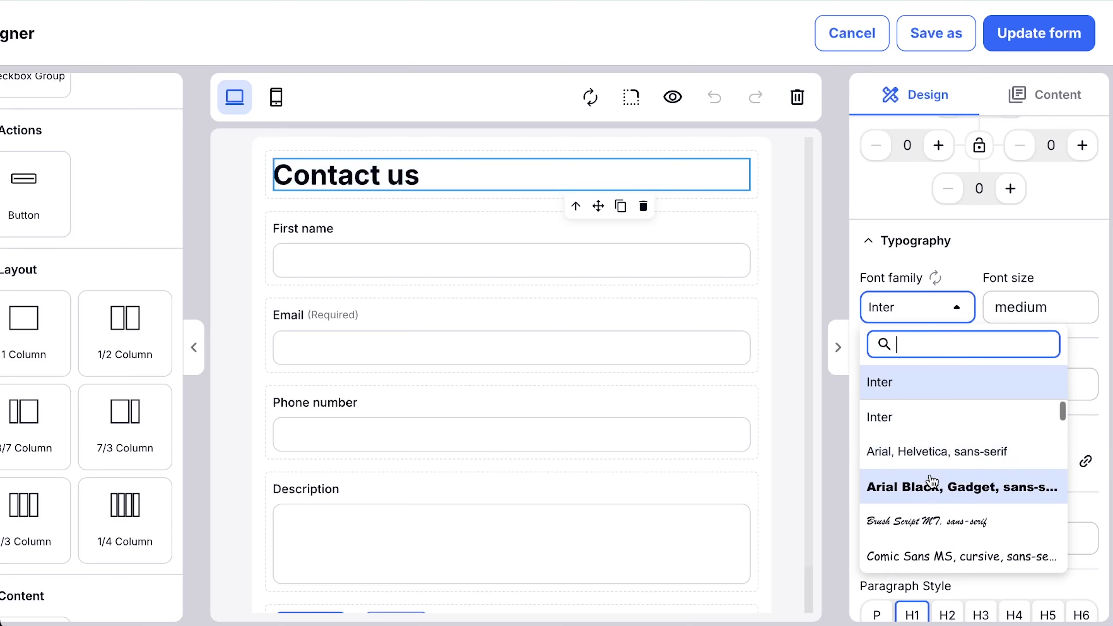
pyautogui.scroll(-6, 932, 482)
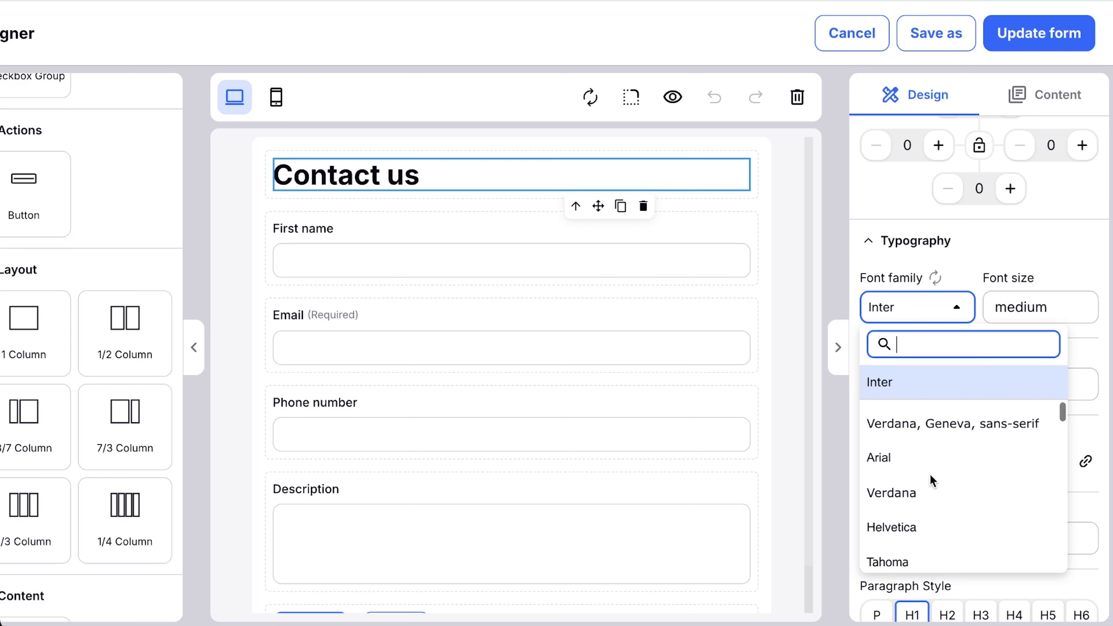
pyautogui.scroll(-8, 932, 481)
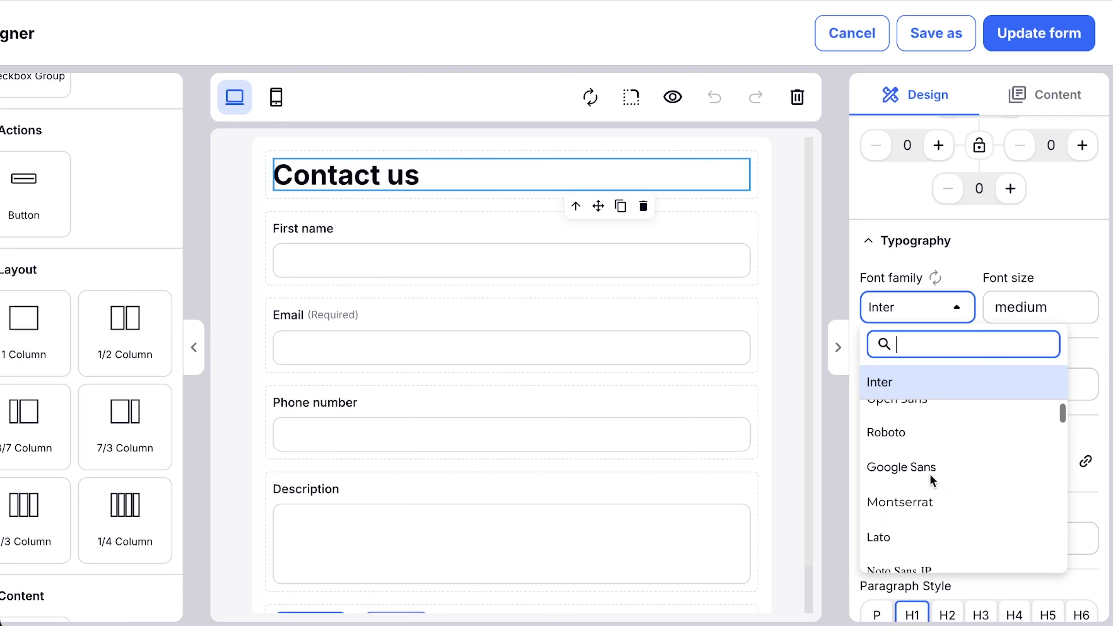
pyautogui.scroll(-8, 932, 481)
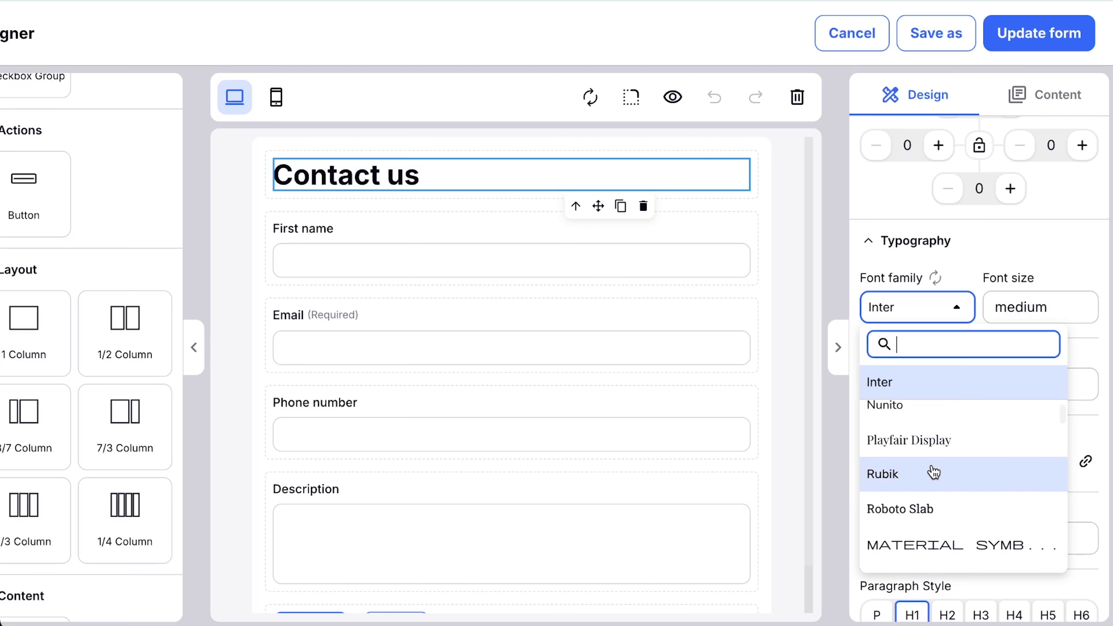
pyautogui.scroll(-3, 931, 469)
pyautogui.scroll(-1, 931, 464)
pyautogui.click(930, 482)
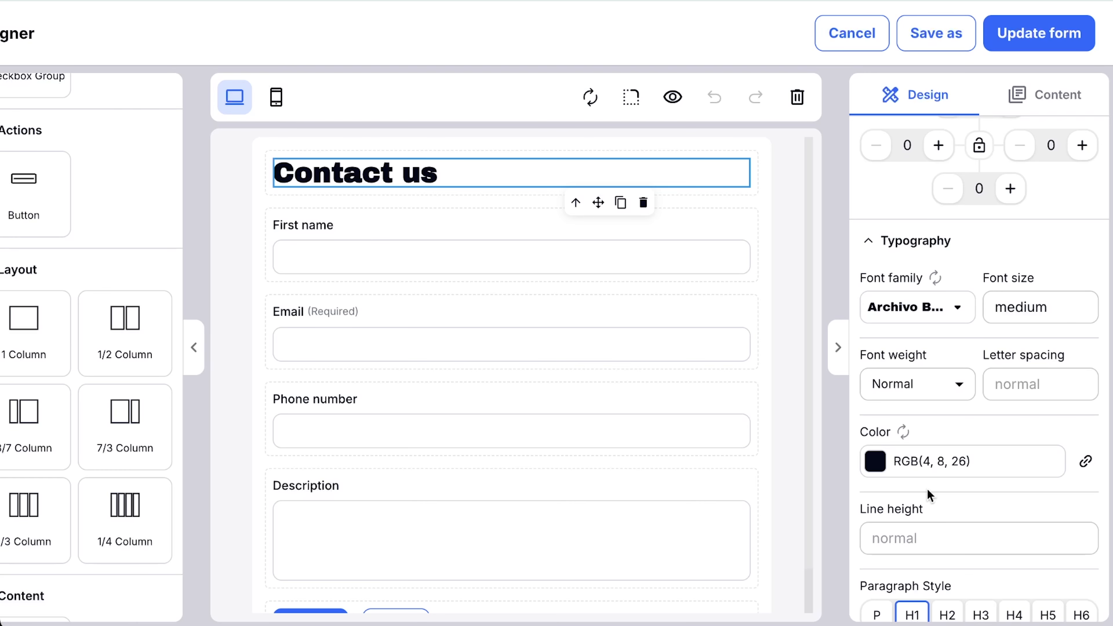
pyautogui.click(1037, 307)
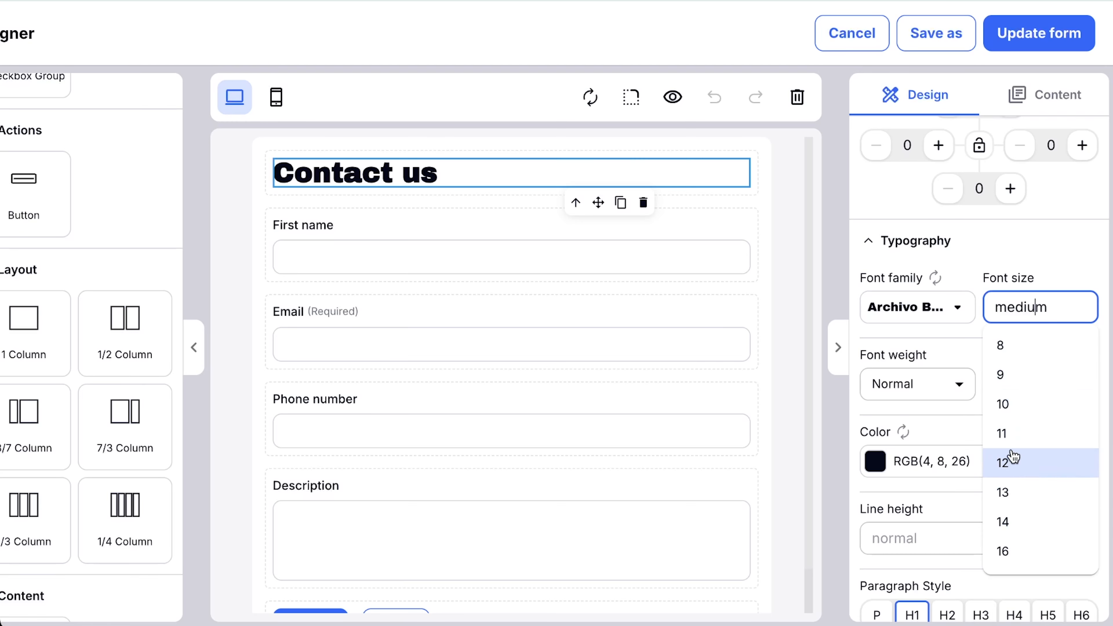
pyautogui.click(1035, 225)
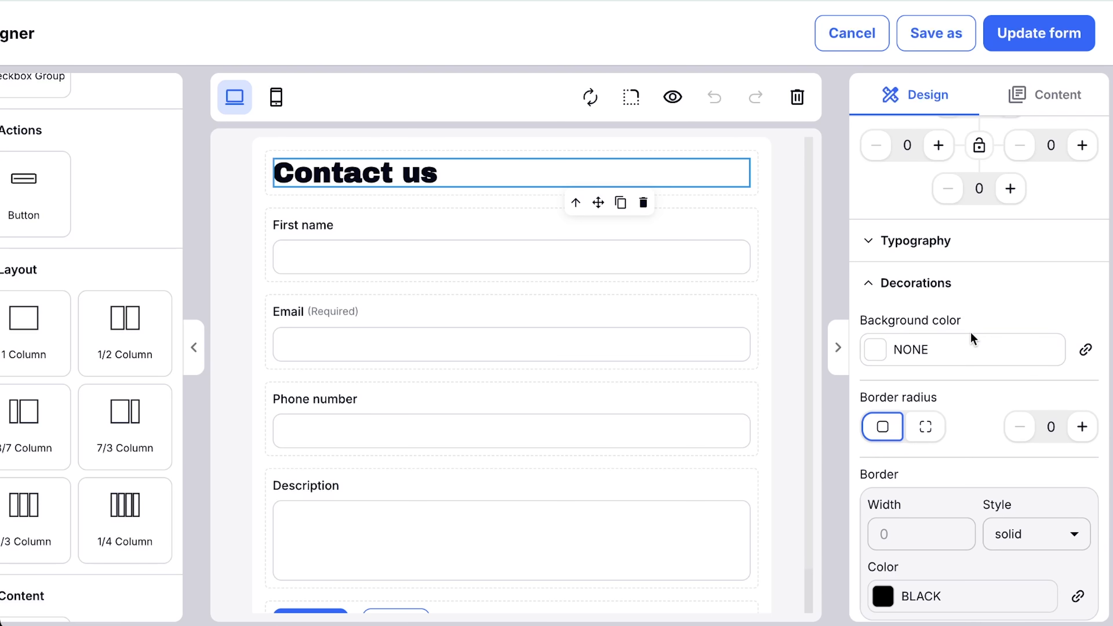
pyautogui.click(868, 240)
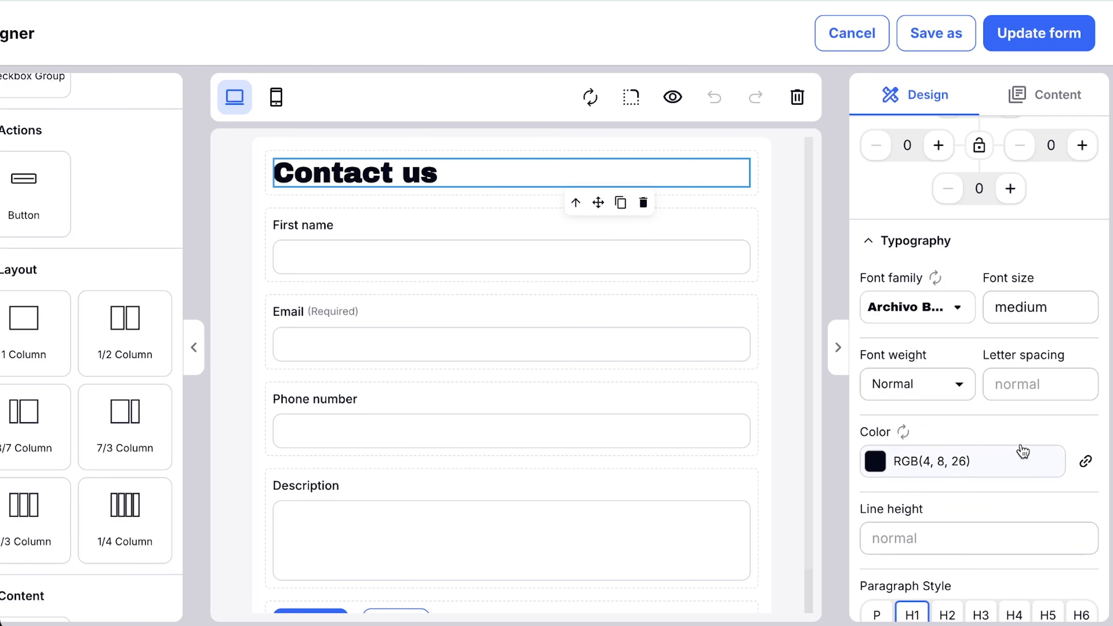
# Link the "Contact us" heading's text color to the Primary brand color style.
pyautogui.scroll(-2, 1021, 456)
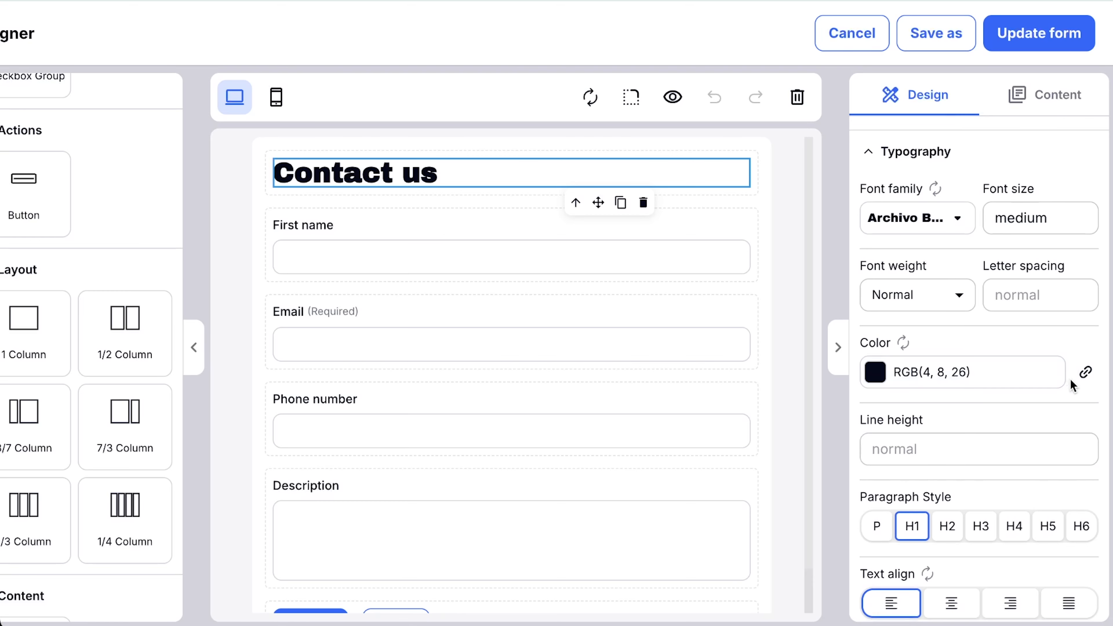
pyautogui.click(1085, 373)
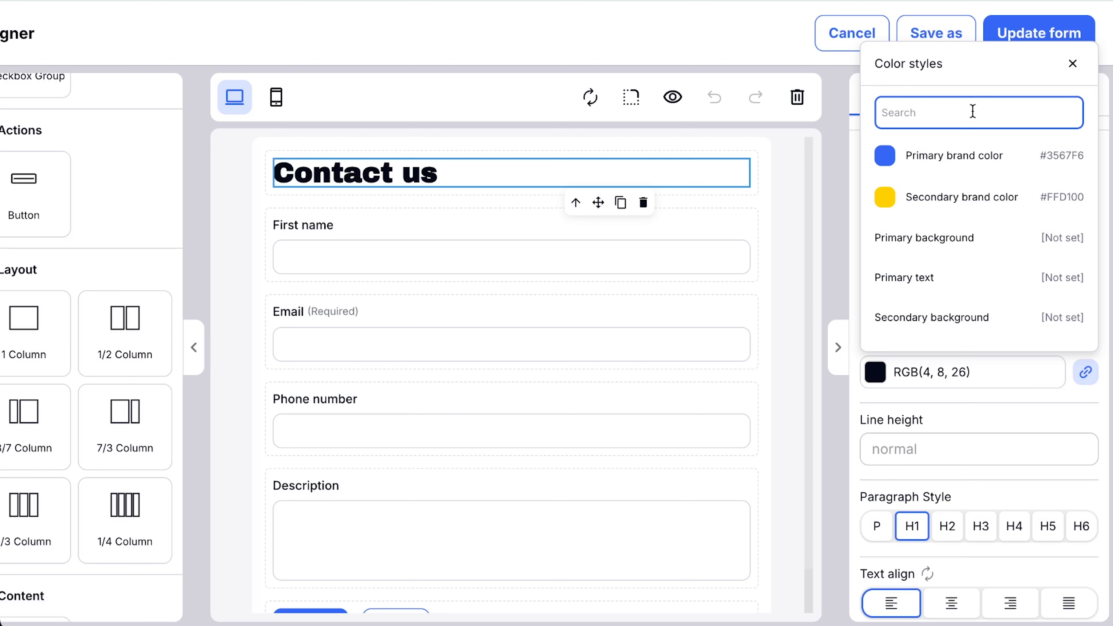
pyautogui.click(969, 163)
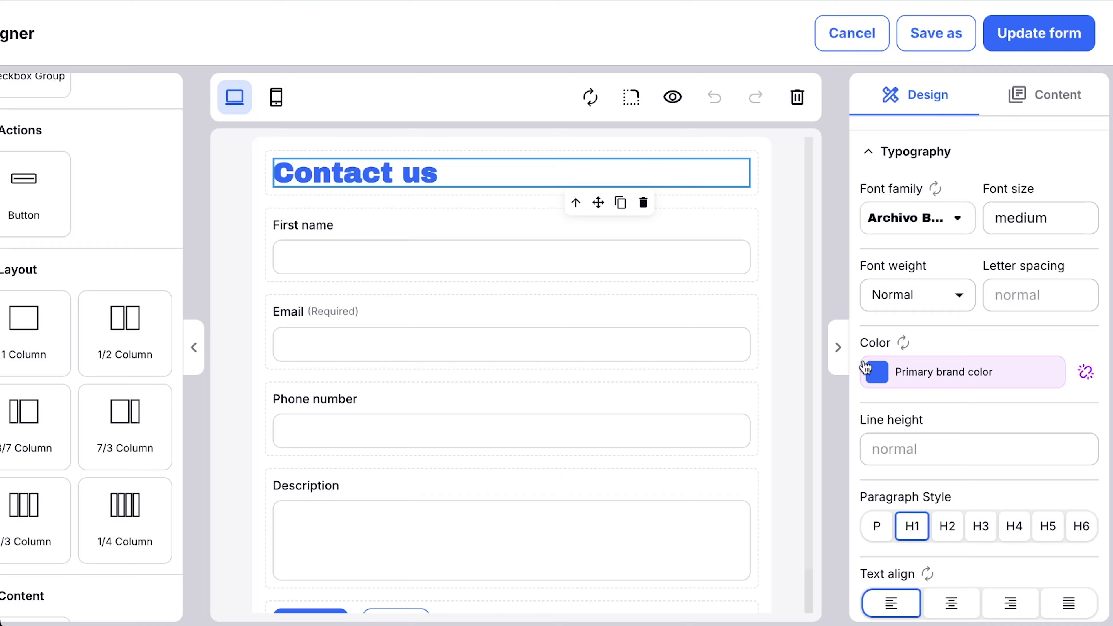
# Set the background color of the "Contact us" heading to the custom blue #368ECD.
pyautogui.click(876, 380)
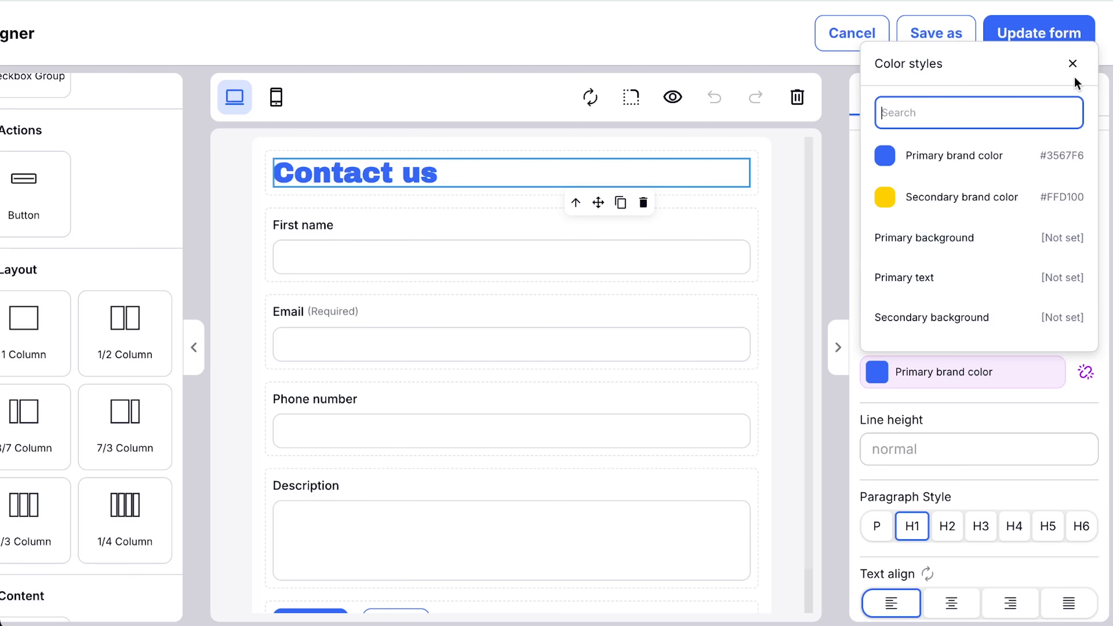
pyautogui.click(935, 408)
pyautogui.scroll(-2, 932, 416)
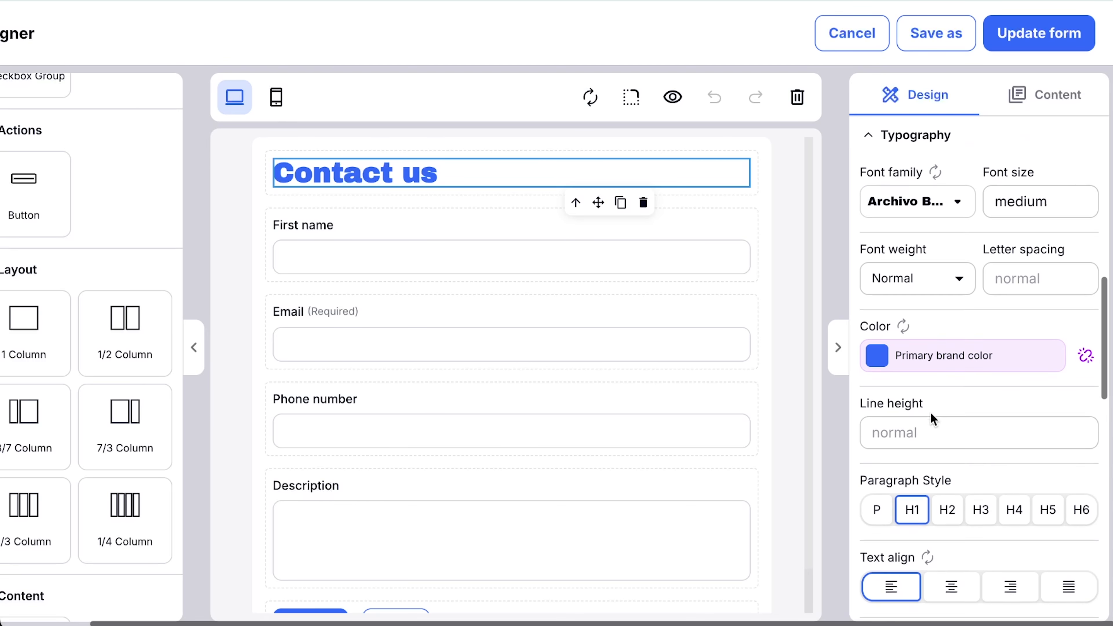
pyautogui.scroll(-2, 931, 412)
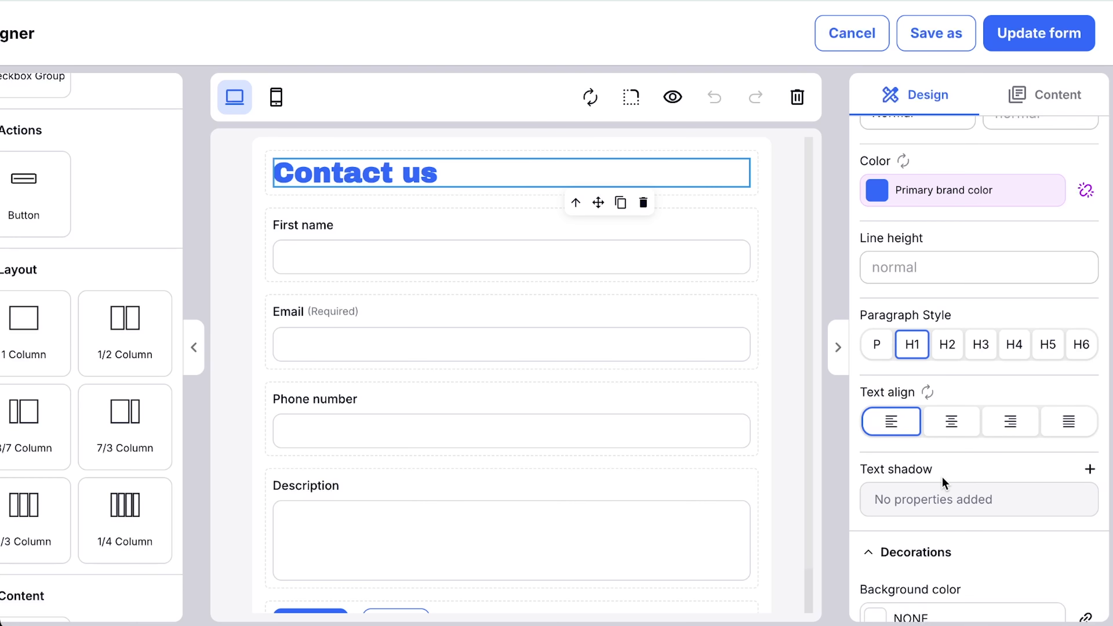
pyautogui.scroll(-5, 942, 482)
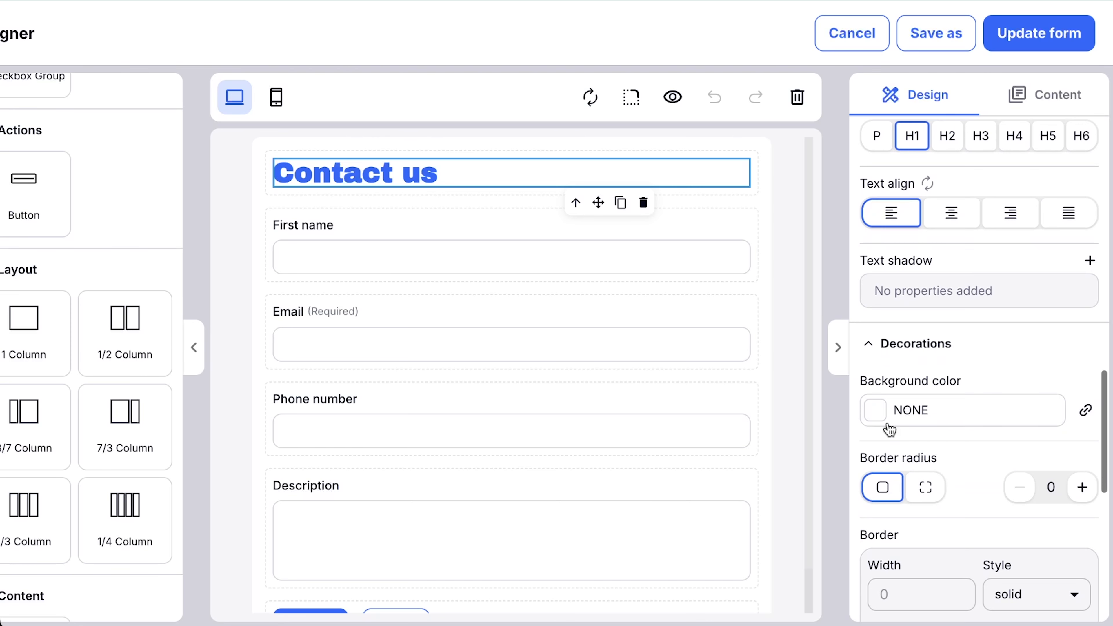
pyautogui.click(879, 415)
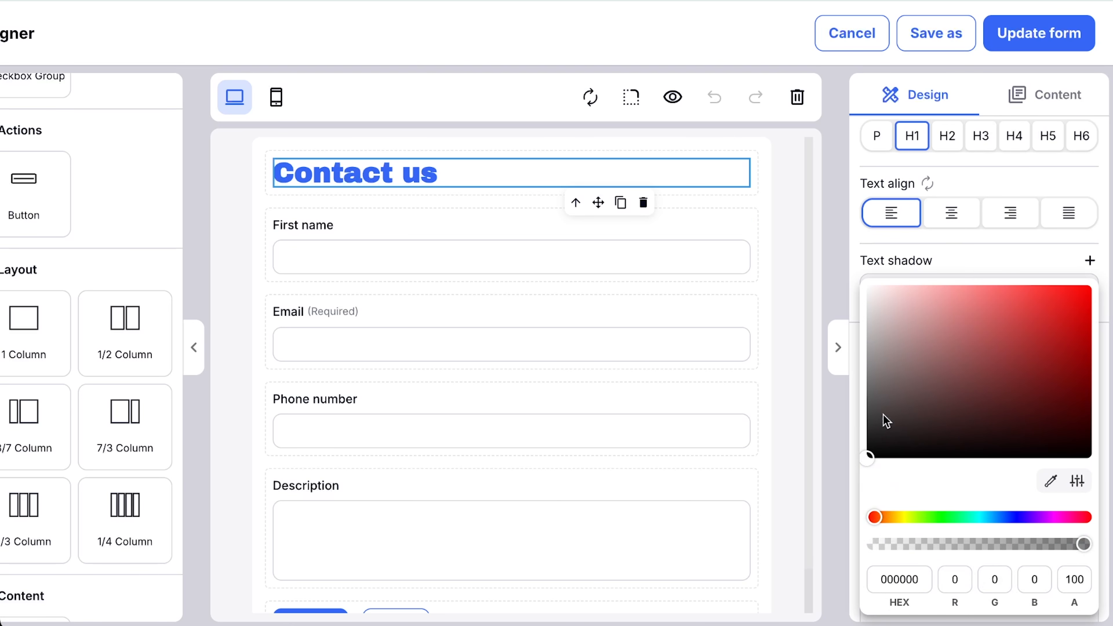
pyautogui.moveTo(931, 397)
pyautogui.mouseDown()
pyautogui.moveTo(1012, 310)
pyautogui.moveTo(1032, 319)
pyautogui.mouseUp()
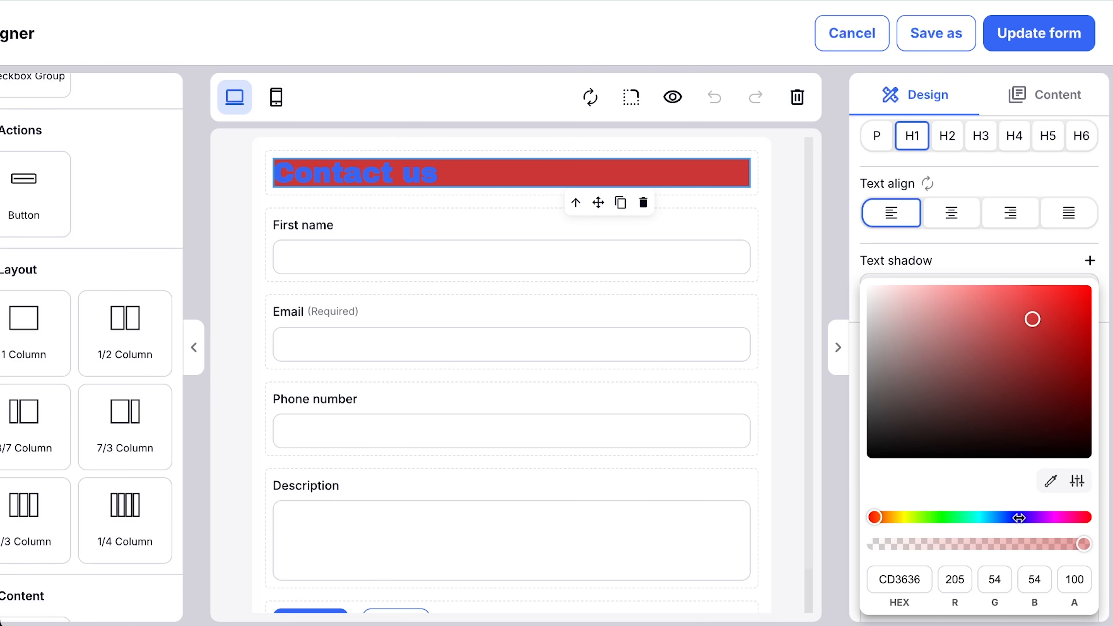
pyautogui.moveTo(1039, 516); pyautogui.dragTo(994, 516)
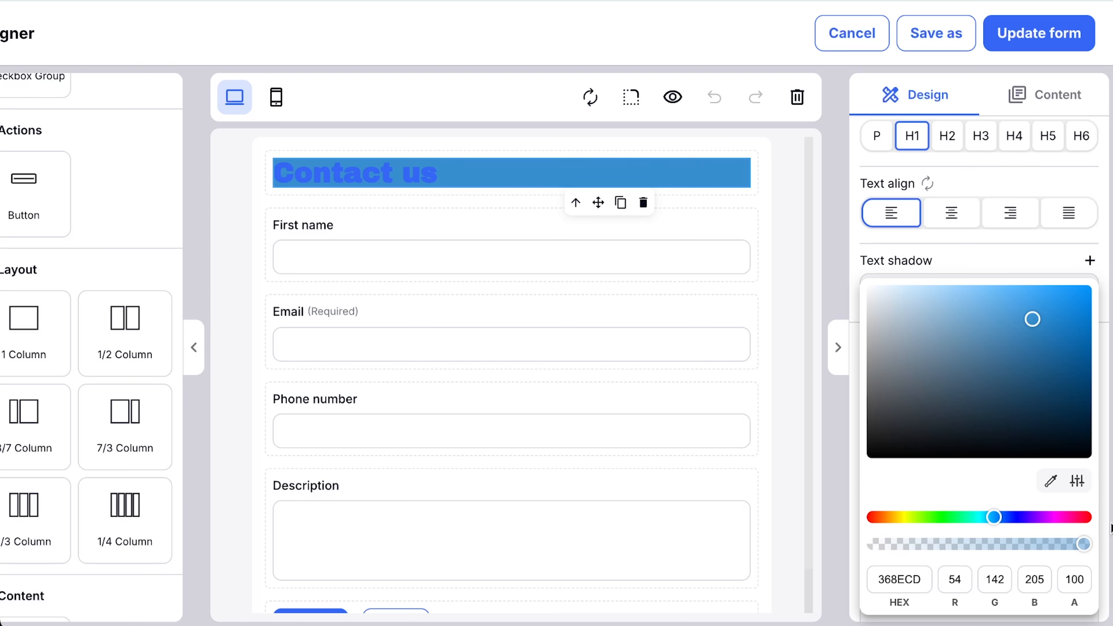
pyautogui.click(1058, 259)
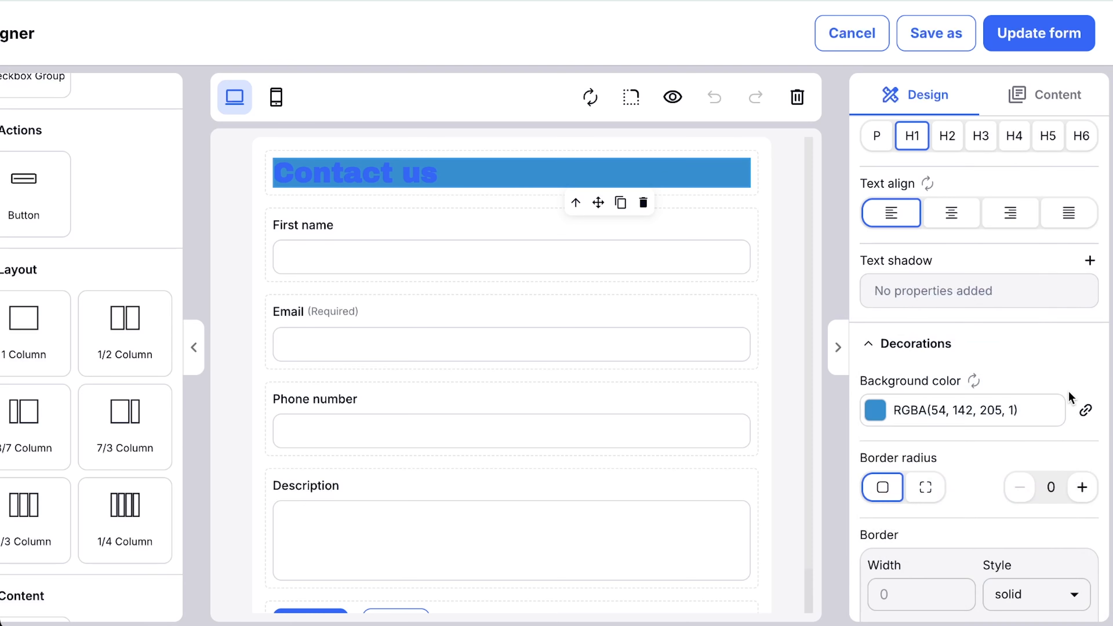
# Link the "Contact us" heading's background color to the Secondary brand color style.
pyautogui.click(874, 414)
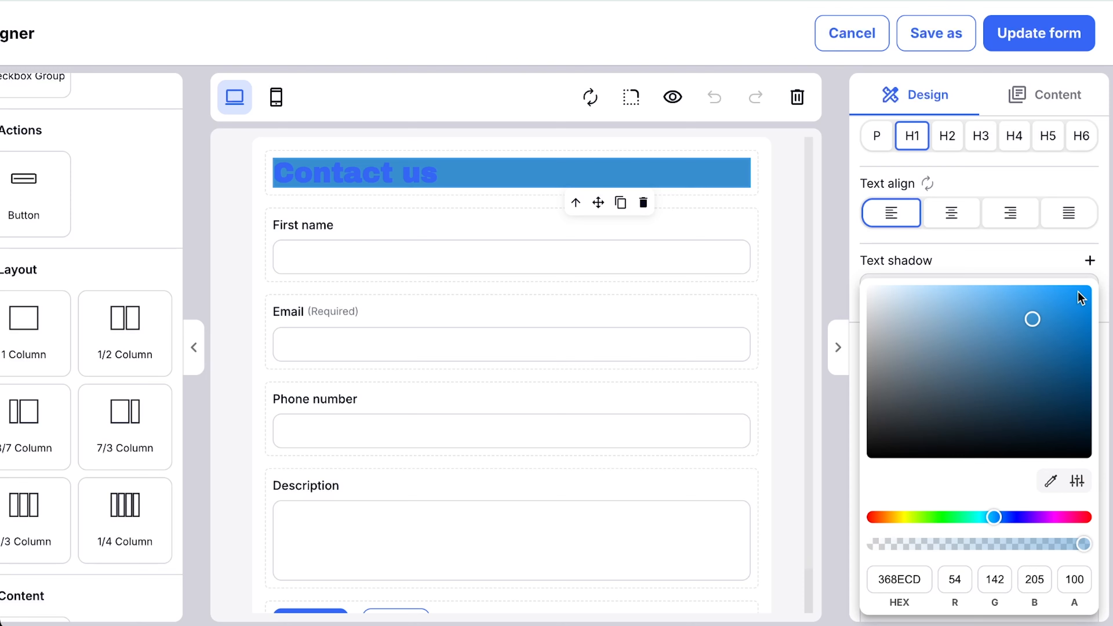
pyautogui.click(1065, 267)
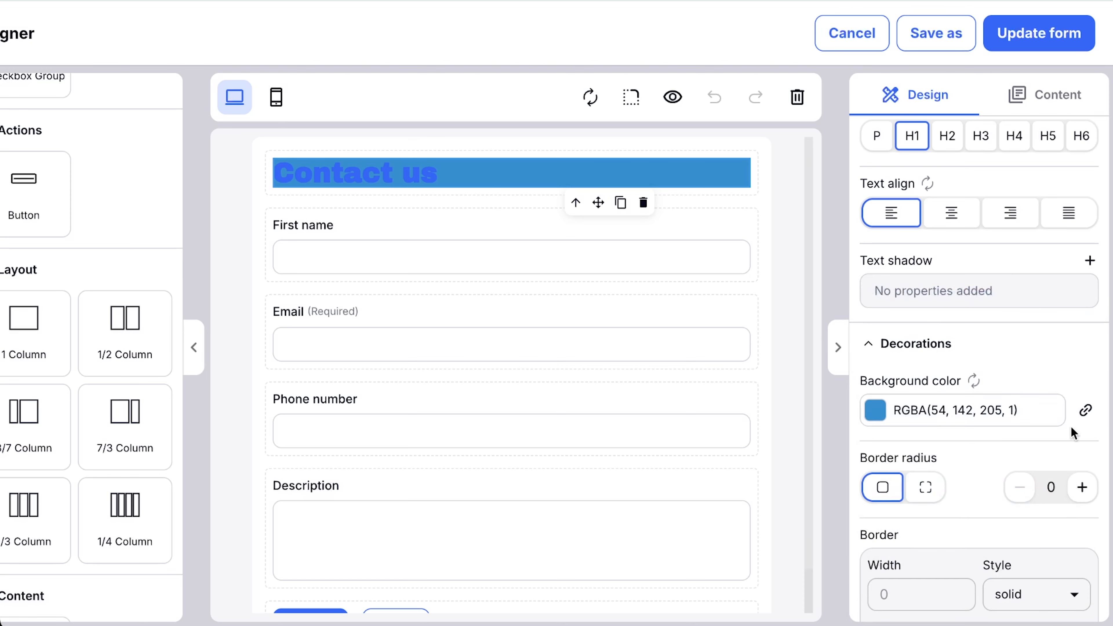
pyautogui.click(1086, 410)
pyautogui.click(944, 248)
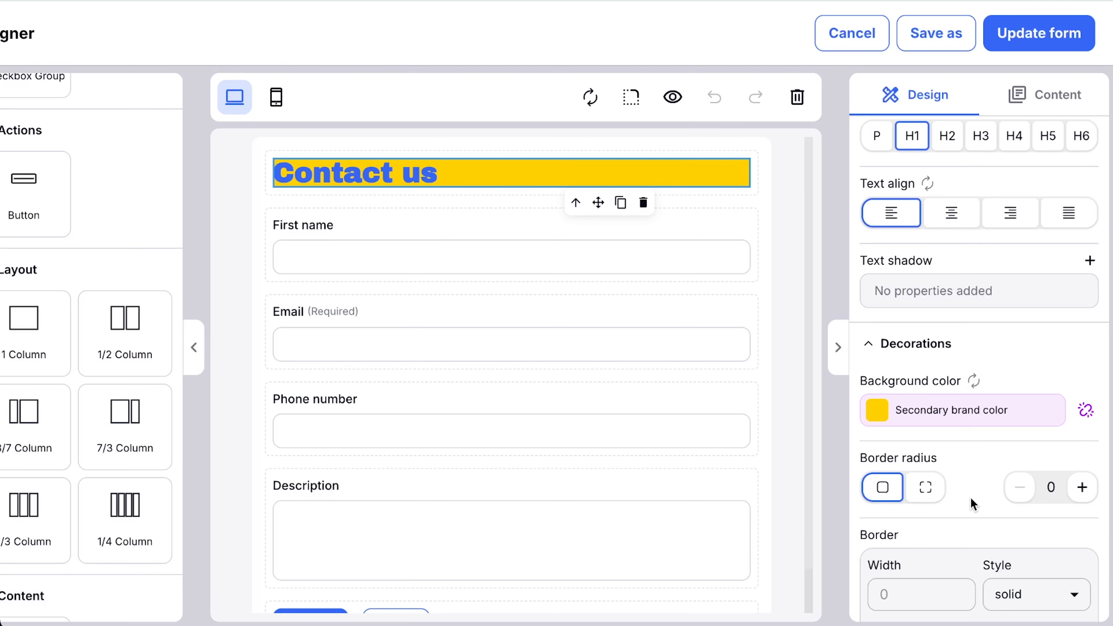
# Examine the heading's border style choices and its box shadow, background, opacity, transition and transform settings.
pyautogui.scroll(-5, 971, 504)
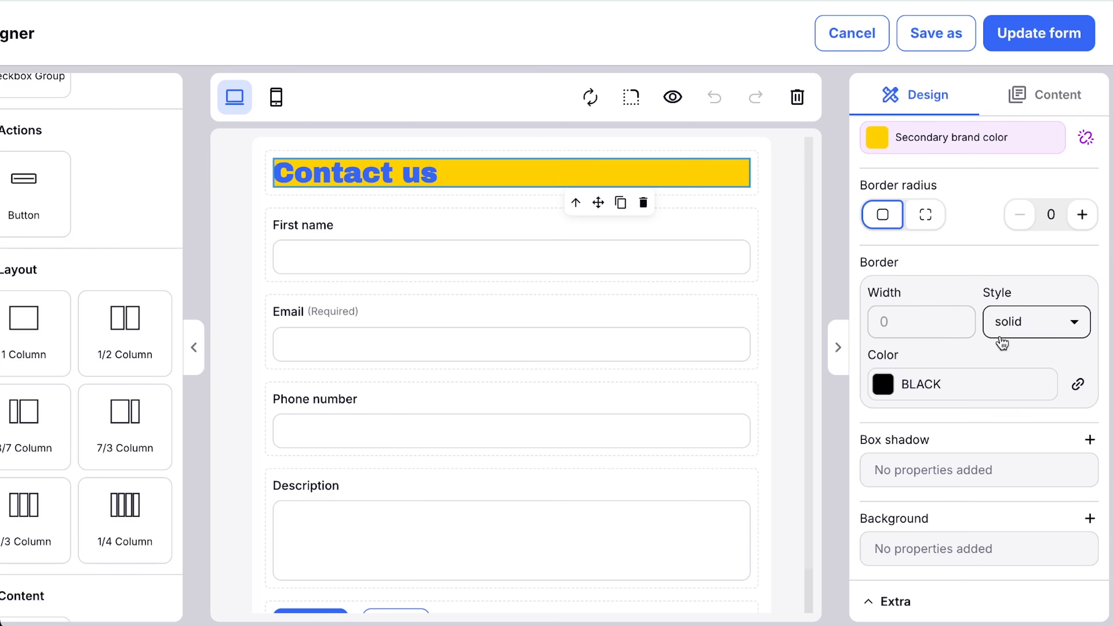
pyautogui.click(1054, 335)
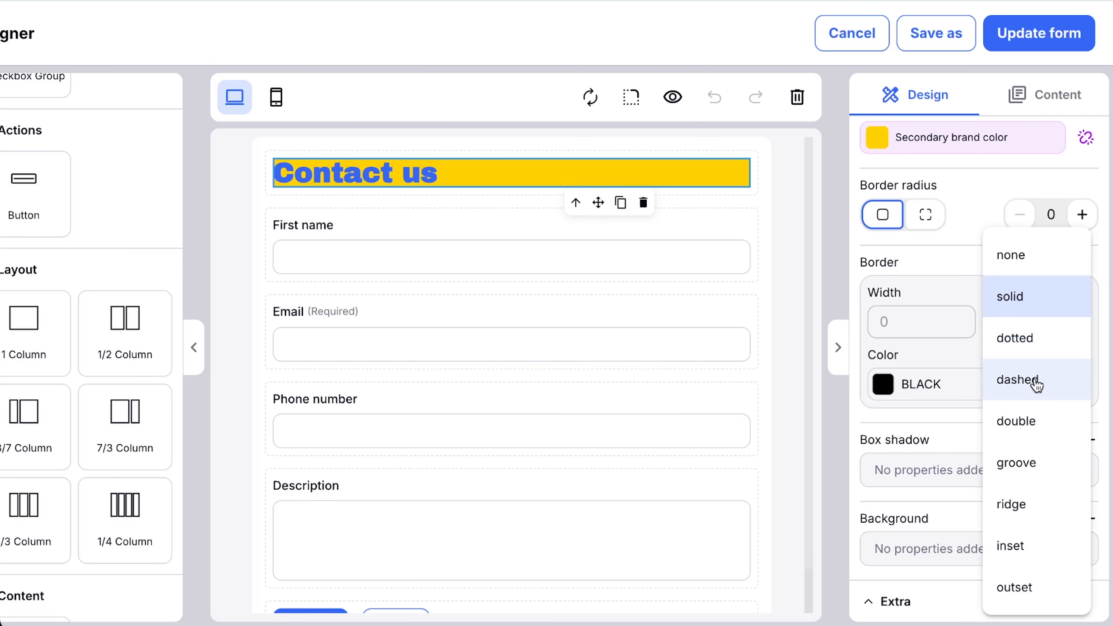
pyautogui.click(912, 273)
pyautogui.scroll(-4, 918, 318)
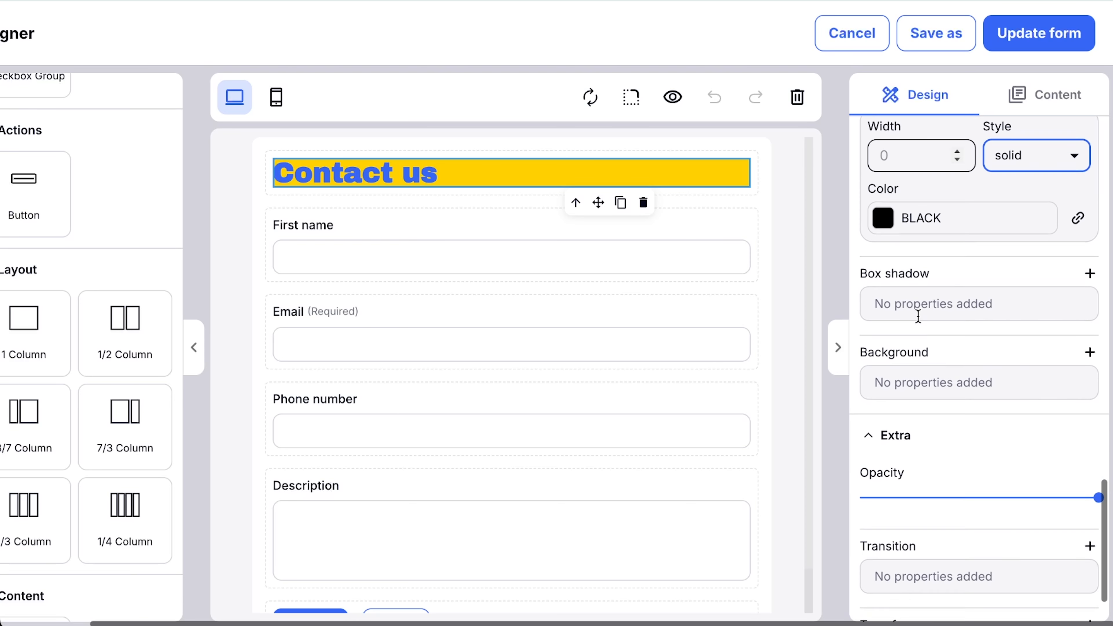
pyautogui.scroll(-1, 918, 316)
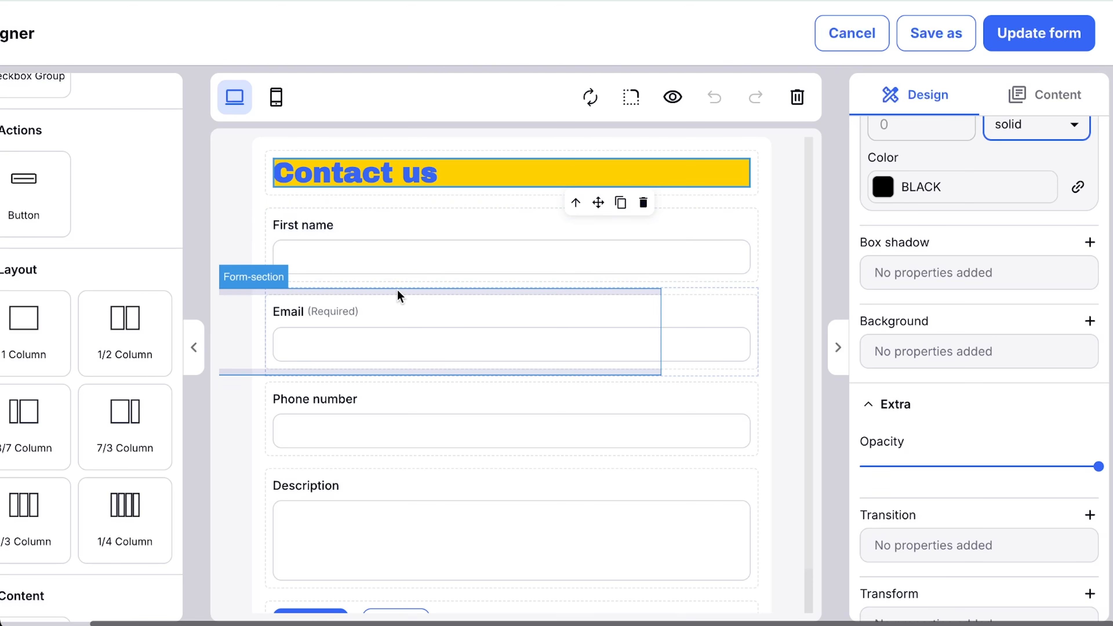
# Link the Submit button's background to the Secondary brand color style and its text color to the Primary brand color style.
pyautogui.scroll(-2, 397, 292)
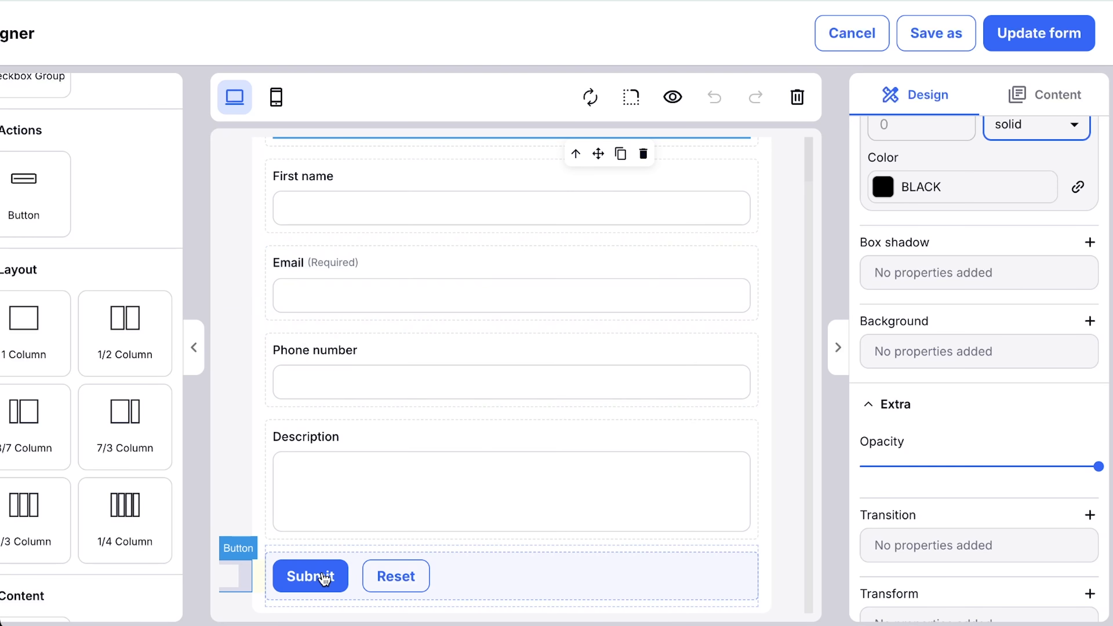
pyautogui.click(337, 575)
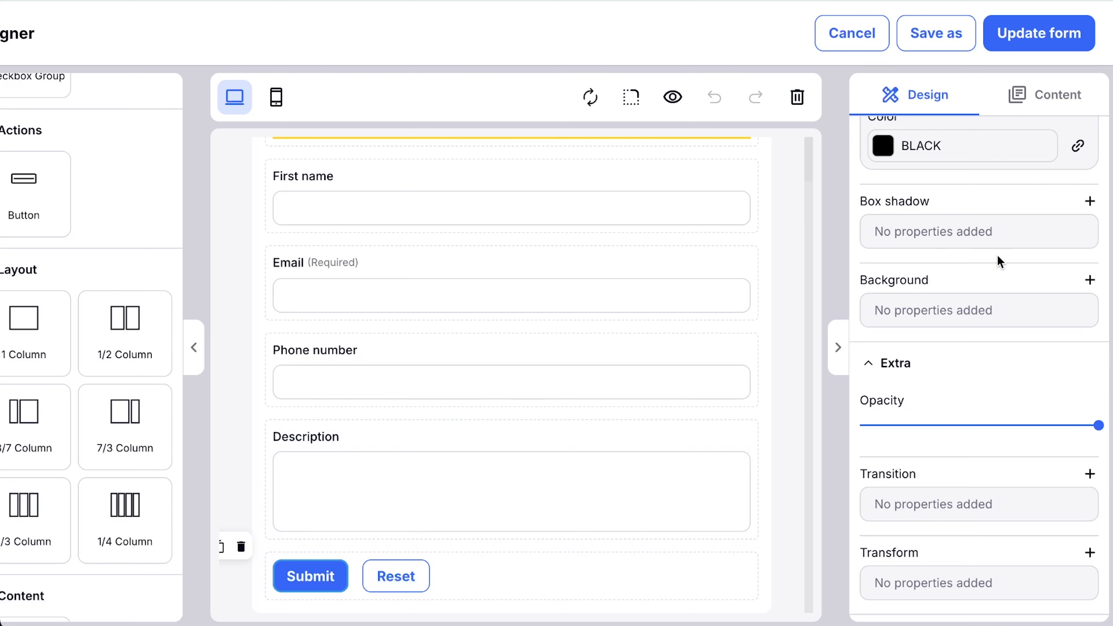
pyautogui.scroll(10, 963, 387)
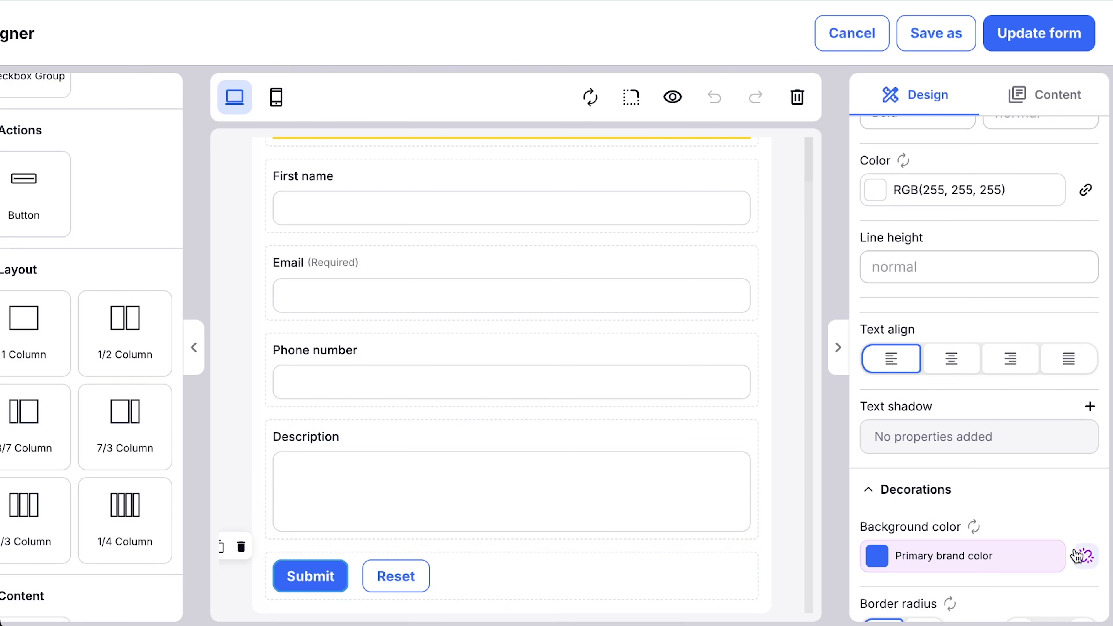
pyautogui.click(1085, 556)
pyautogui.click(1085, 556)
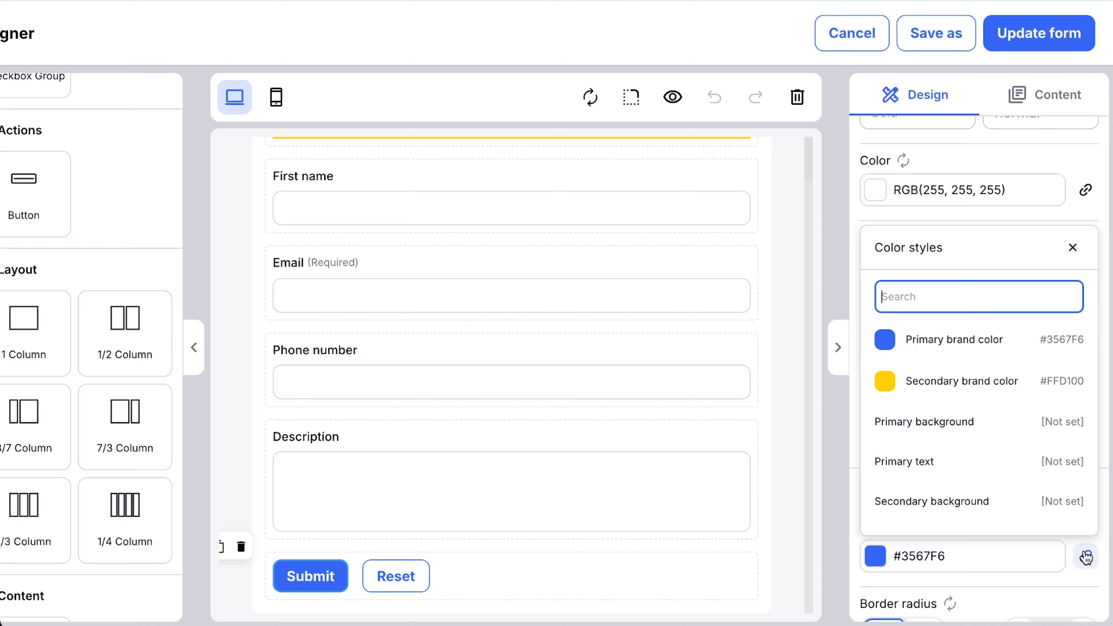
pyautogui.click(951, 386)
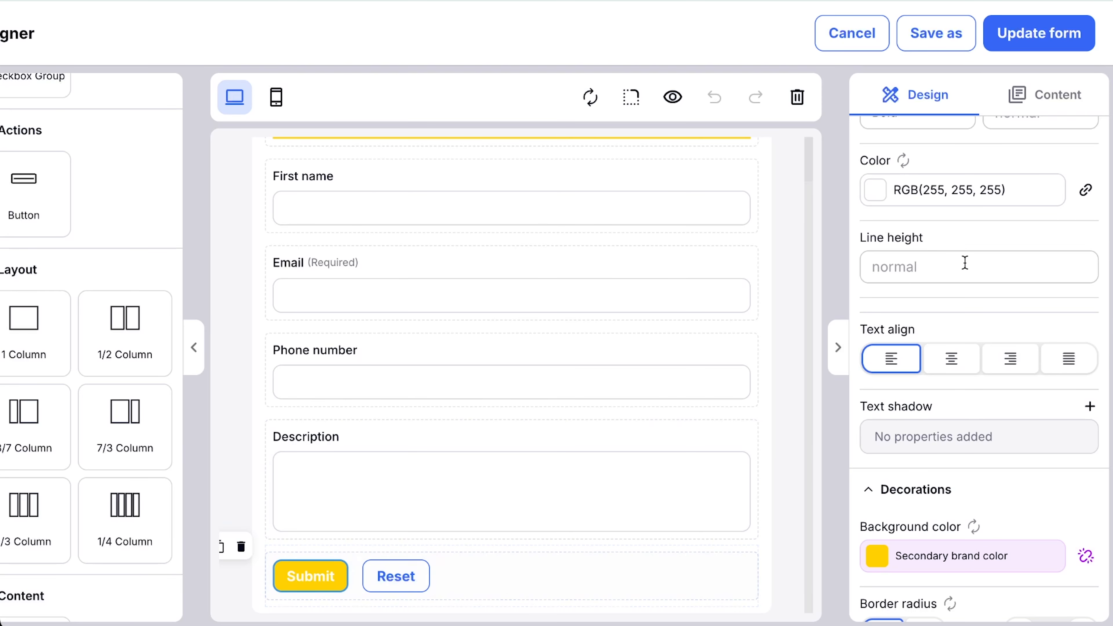
pyautogui.click(1085, 190)
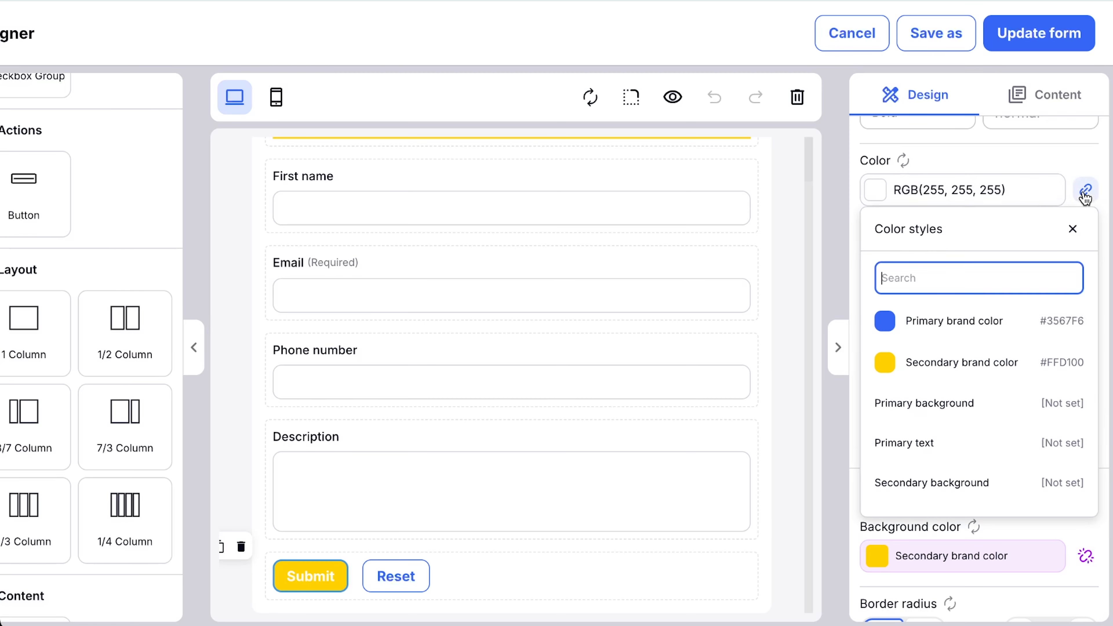
pyautogui.click(894, 329)
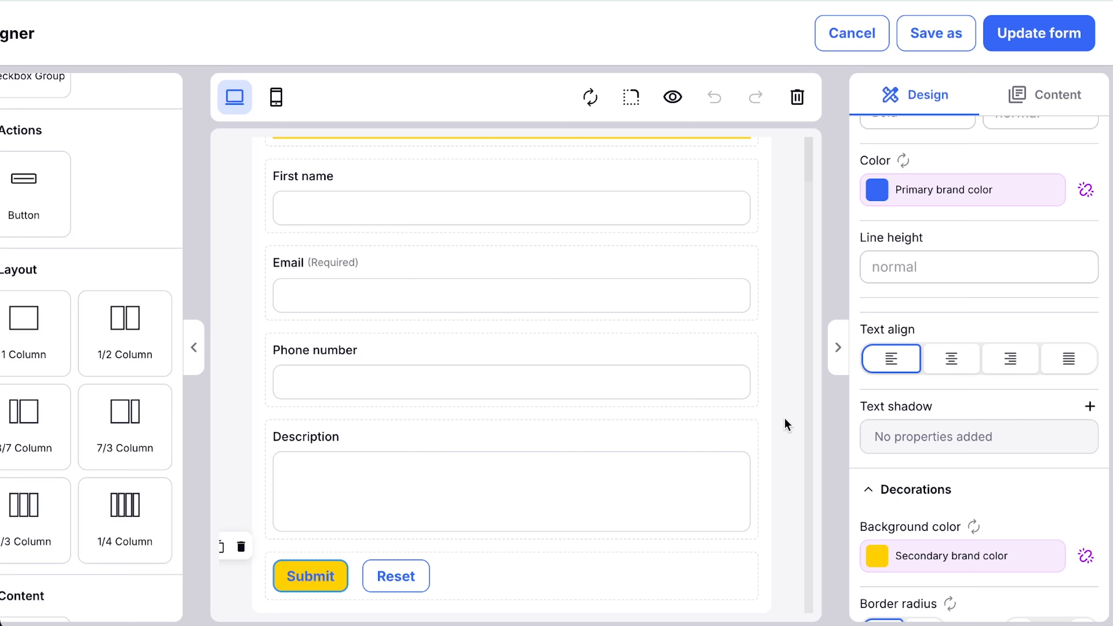
# Review the Reset button's color settings and the content, logic and choice elements available for the form.
pyautogui.click(404, 578)
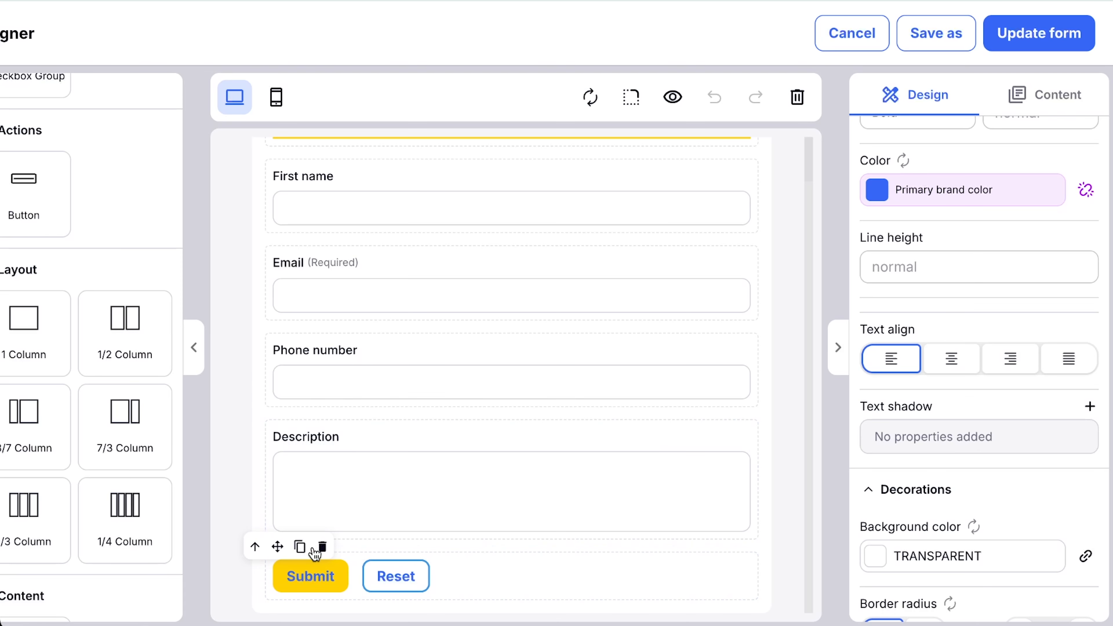
pyautogui.scroll(-5, 144, 452)
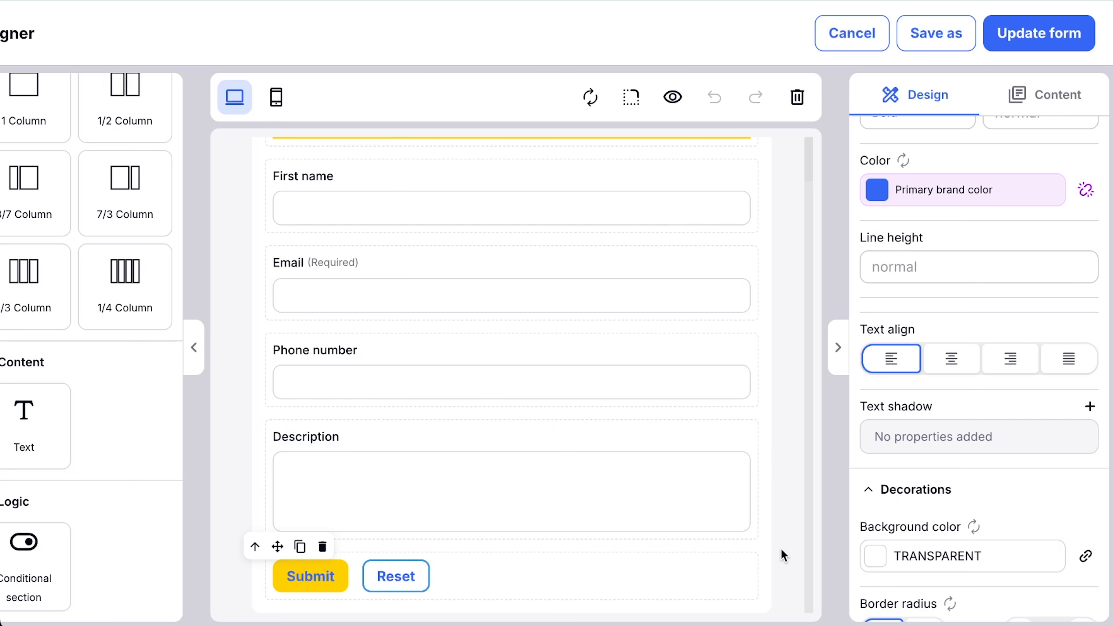
pyautogui.scroll(1, 782, 551)
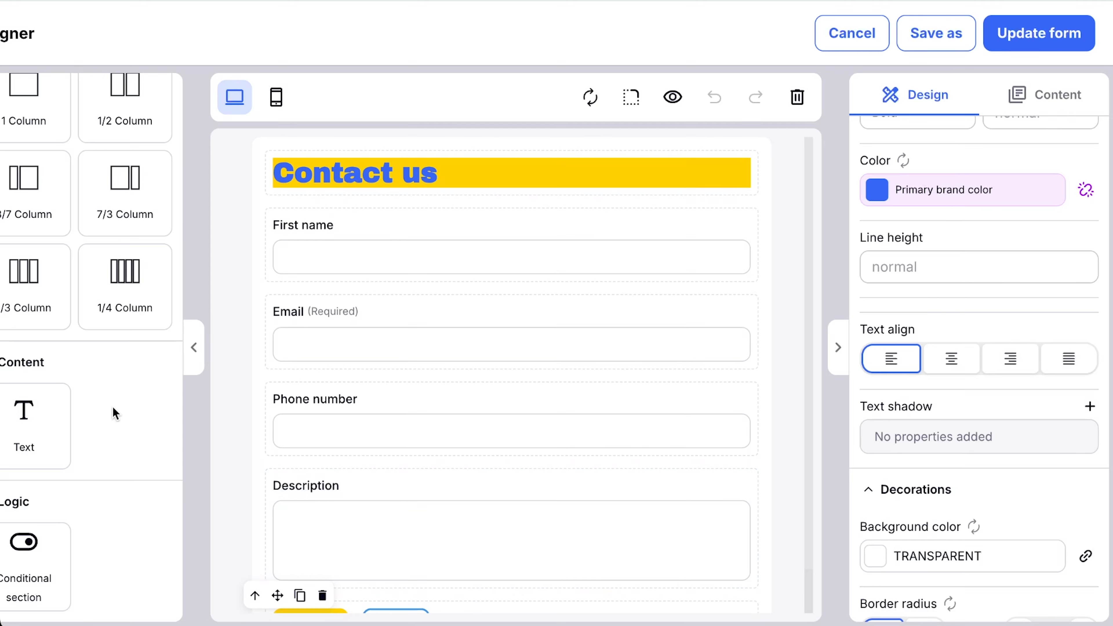
pyautogui.hscroll(-3, 145, 397)
pyautogui.scroll(8, 146, 397)
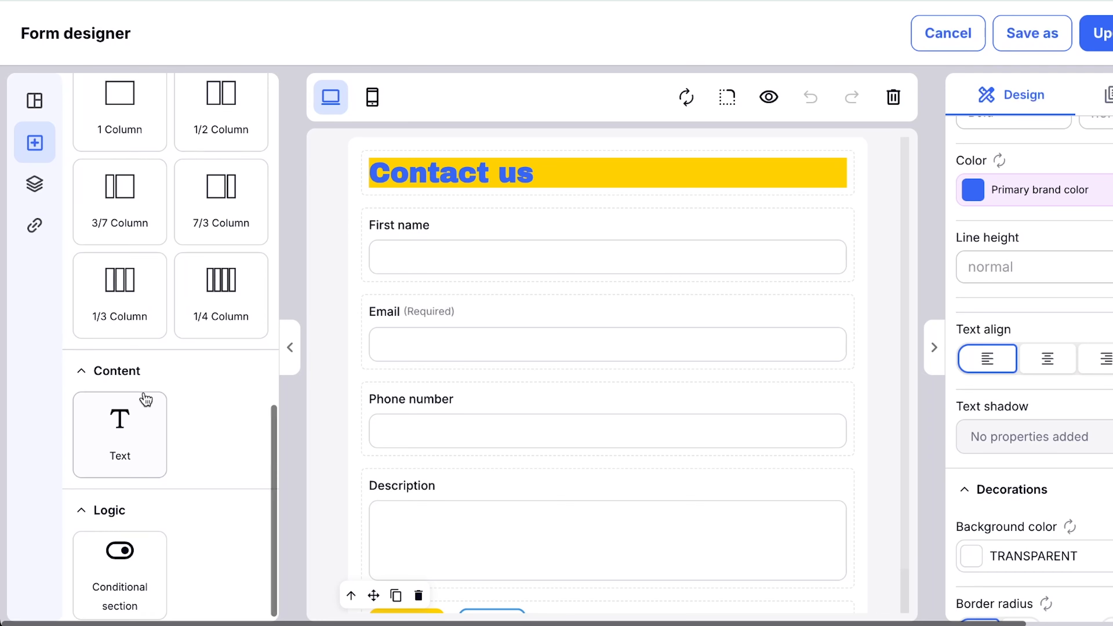
pyautogui.scroll(3, 146, 398)
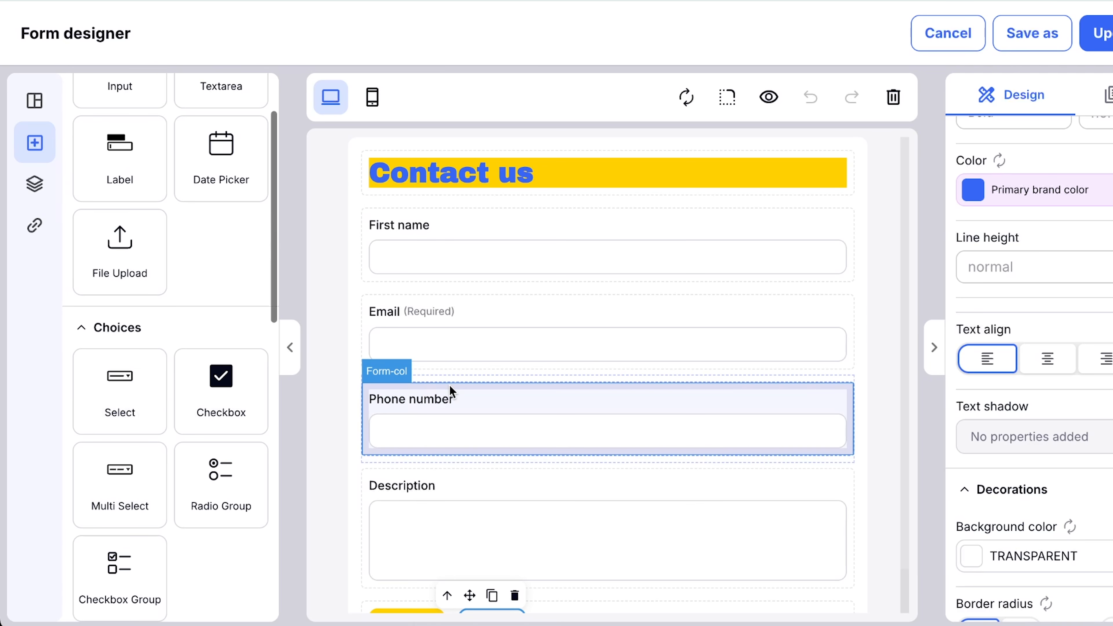
# Update the Contact Us form with the styling changes and leave the form designer.
pyautogui.hscroll(2, 458, 390)
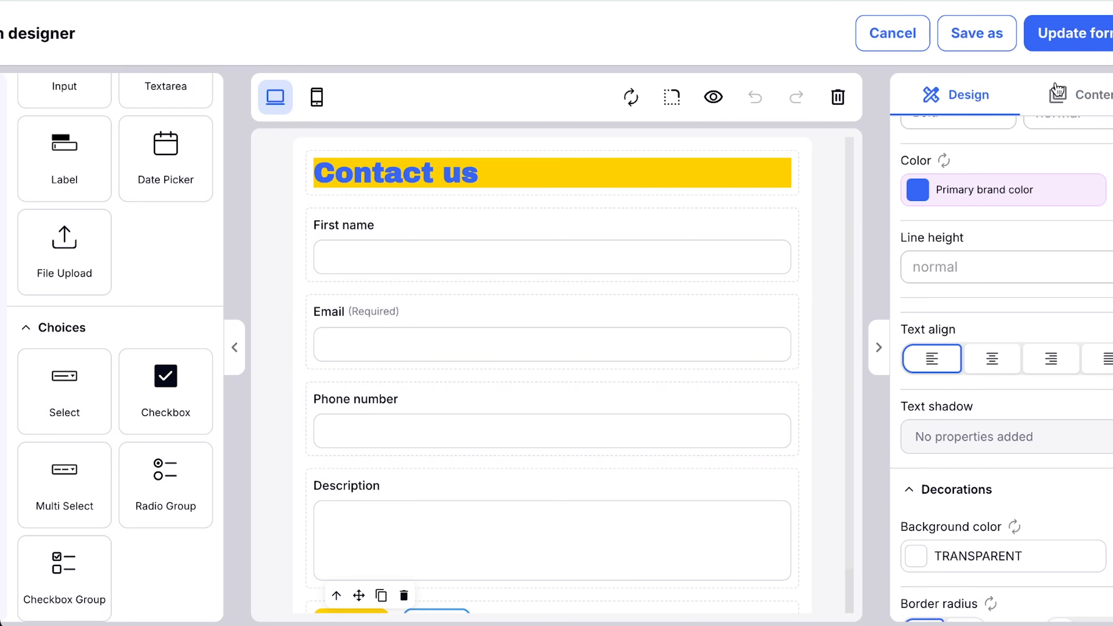
pyautogui.click(1072, 40)
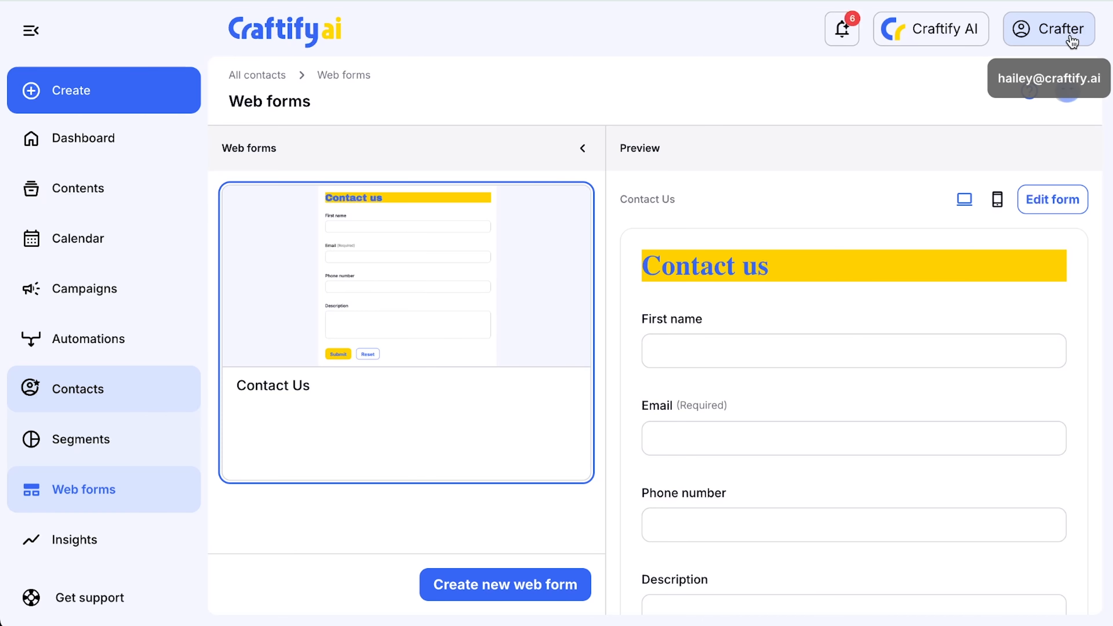
# Copy the embed code of the Contact Us form from its embedding instructions.
pyautogui.scroll(-1, 732, 316)
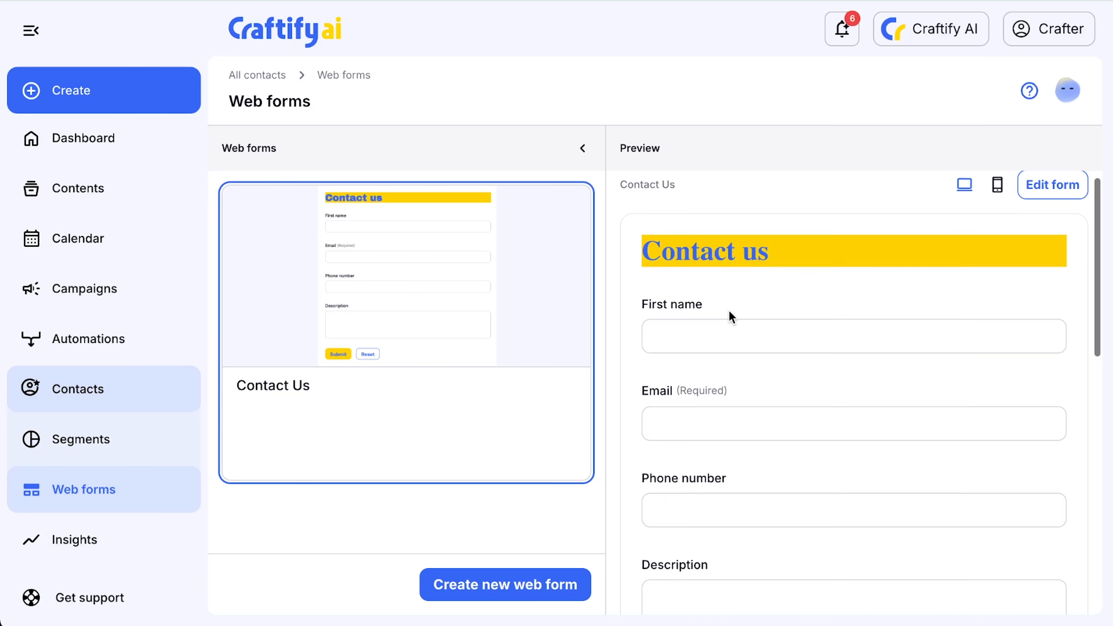
pyautogui.scroll(-10, 732, 316)
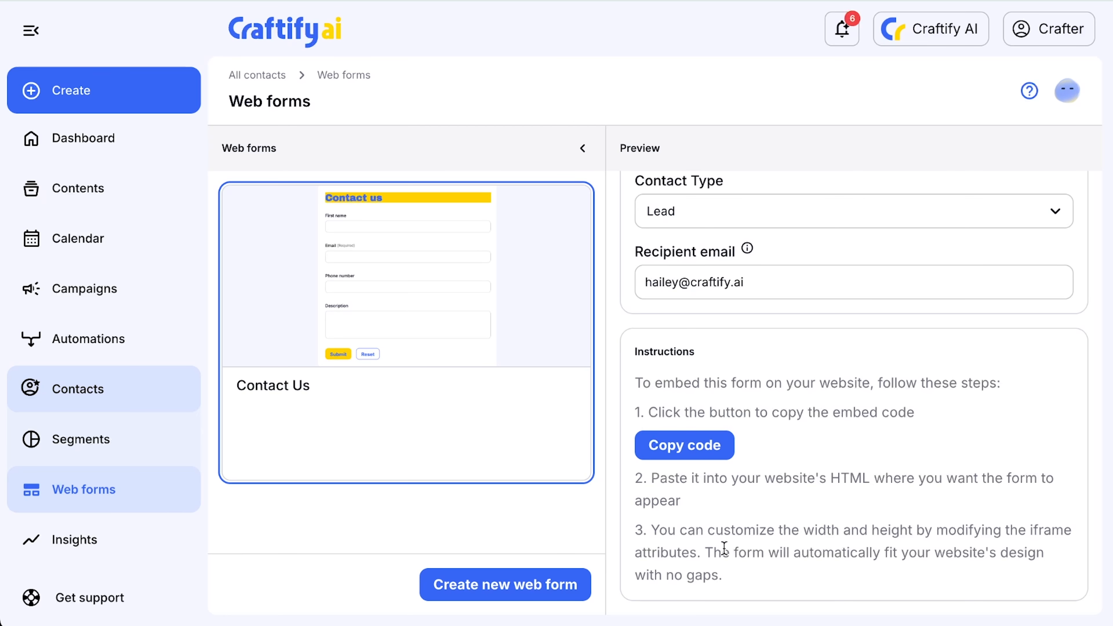
pyautogui.click(681, 446)
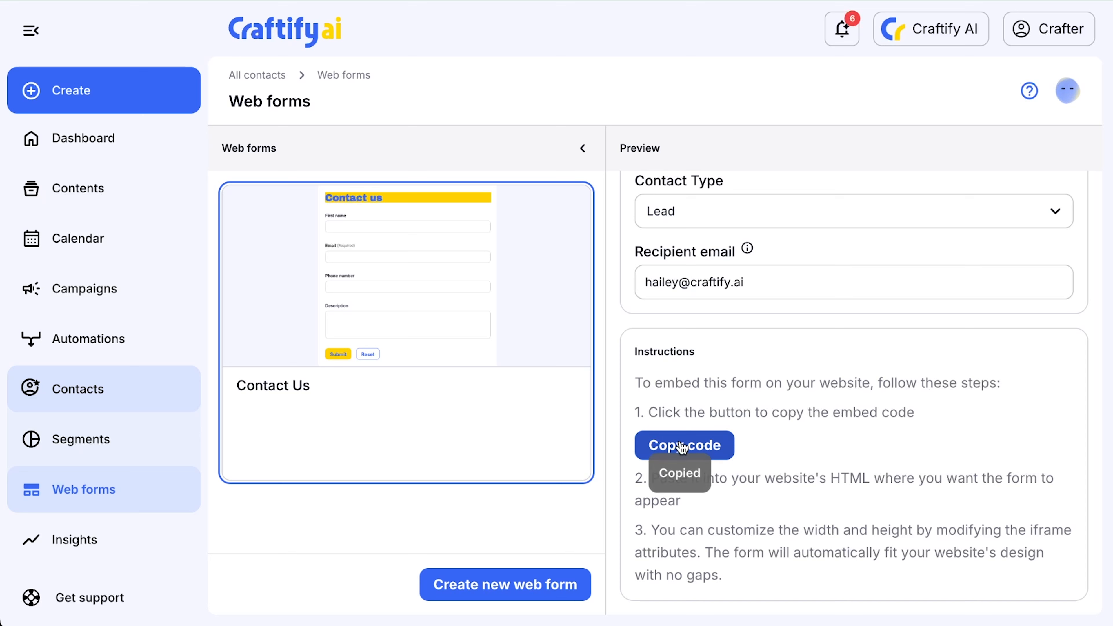